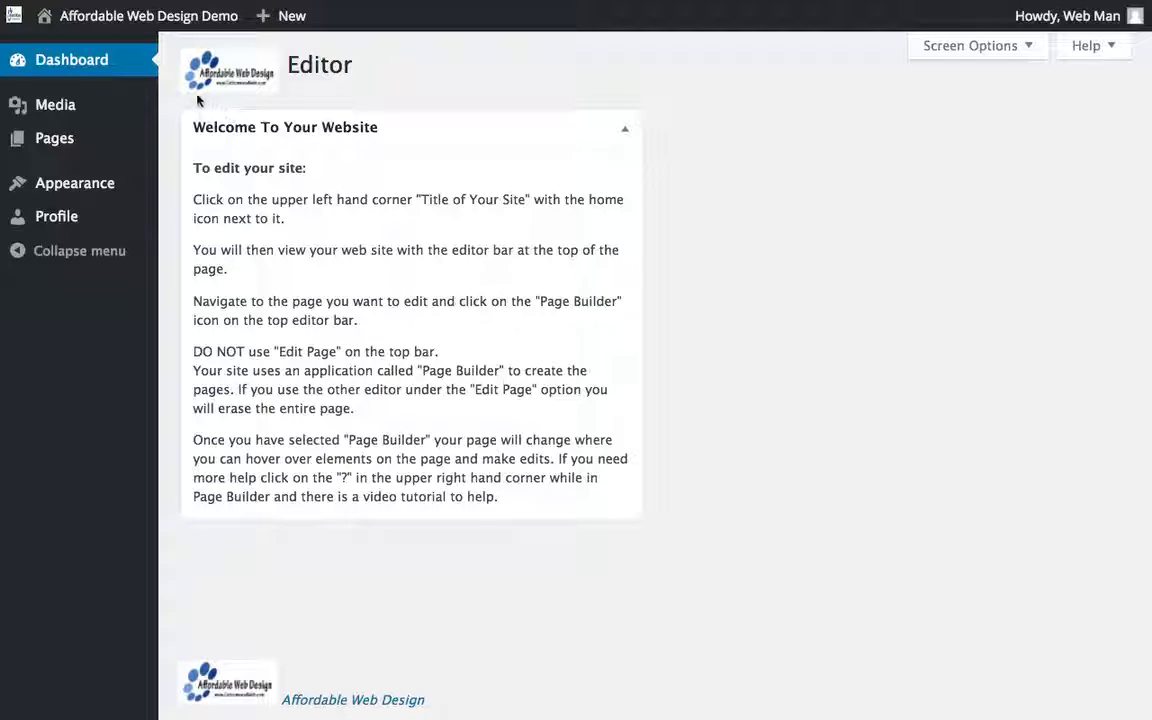
- Visit the site from the dashboard and look through the home page from the banner down to the footer
{"action": "mouse_move", "coordinate": [126, 28]}
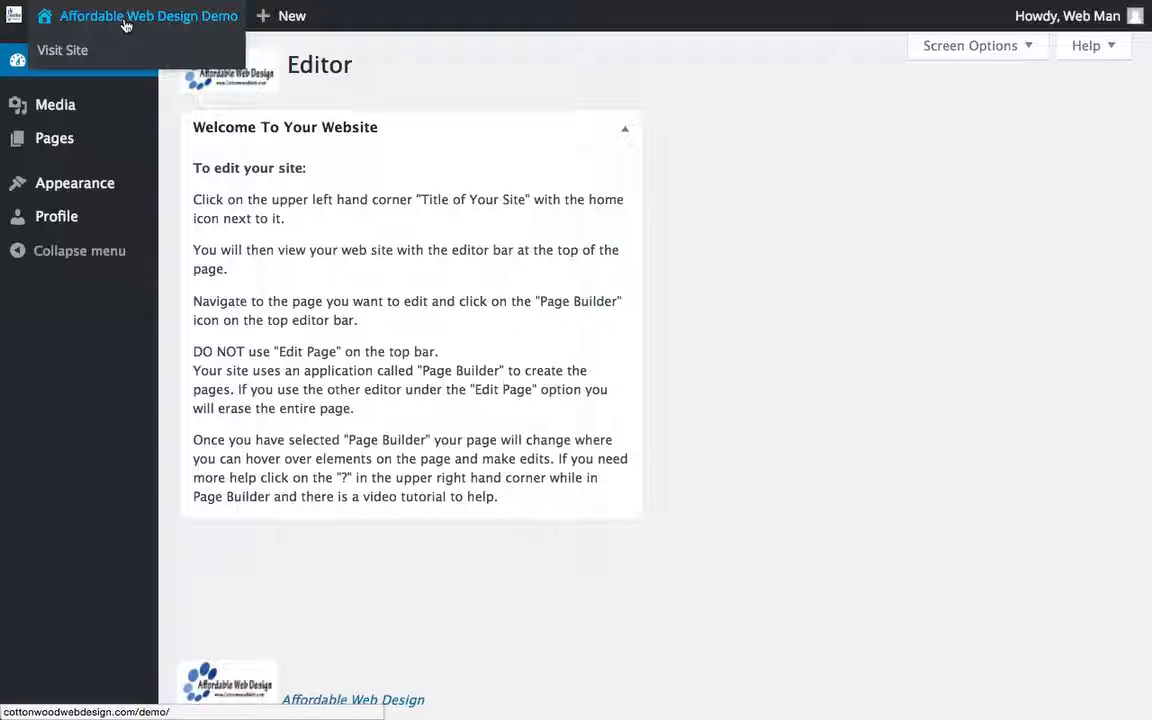
{"action": "left_click", "coordinate": [77, 53]}
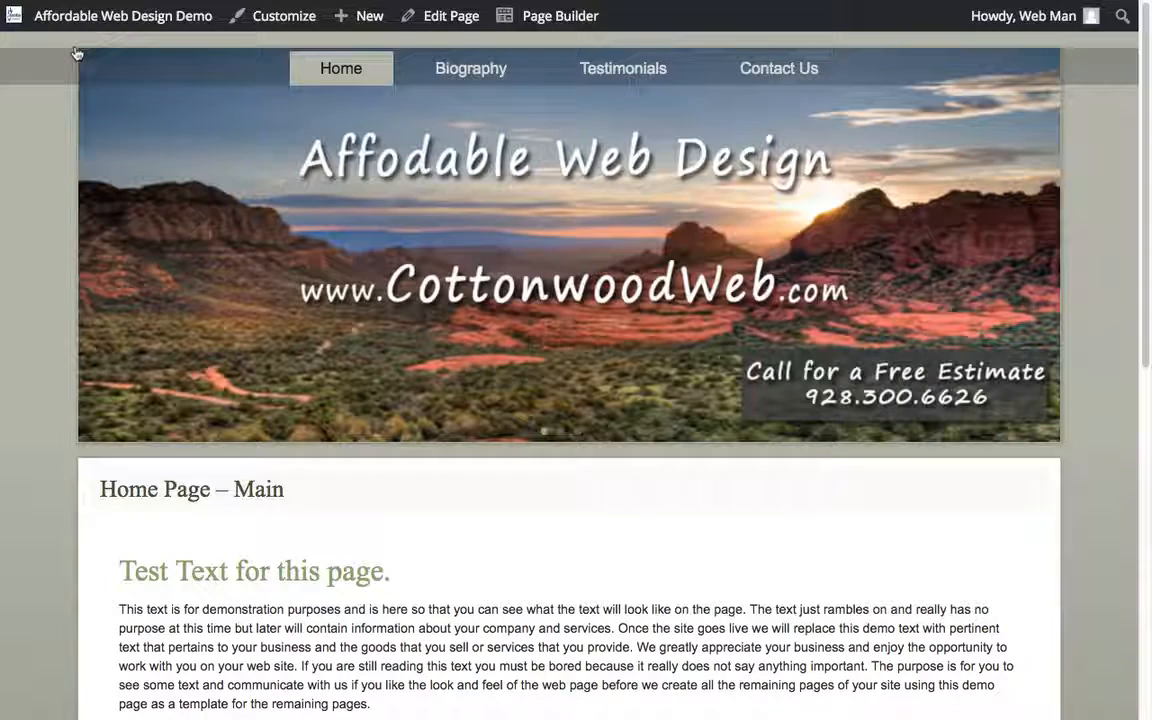
{"action": "scroll", "coordinate": [455, 210], "scroll_direction": "down", "scroll_amount": 2}
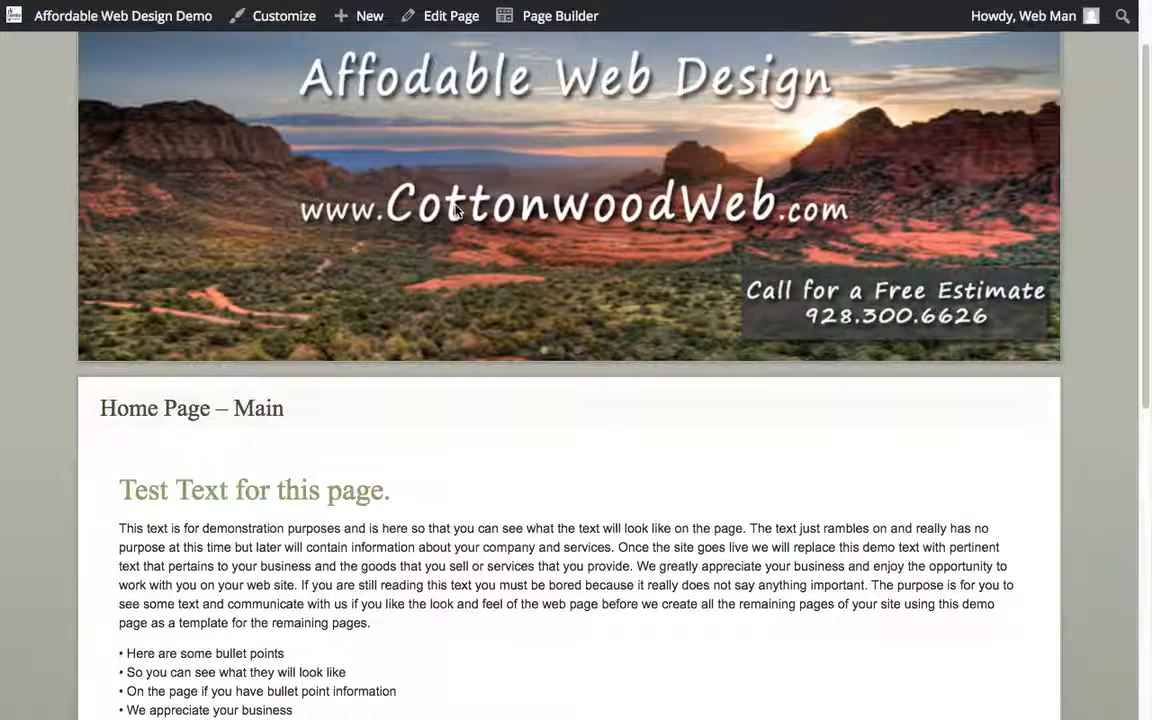
{"action": "scroll", "coordinate": [455, 210], "scroll_direction": "up", "scroll_amount": 2}
{"action": "scroll", "coordinate": [455, 210], "scroll_direction": "down", "scroll_amount": 3}
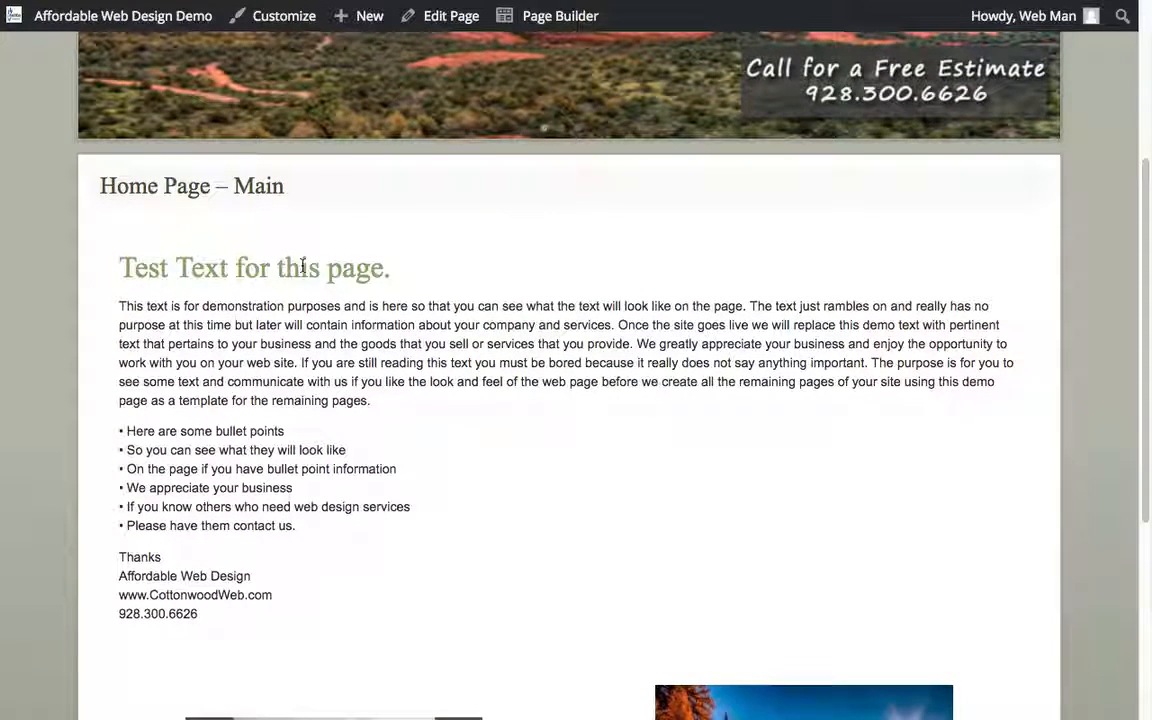
{"action": "scroll", "coordinate": [303, 266], "scroll_direction": "down", "scroll_amount": 1}
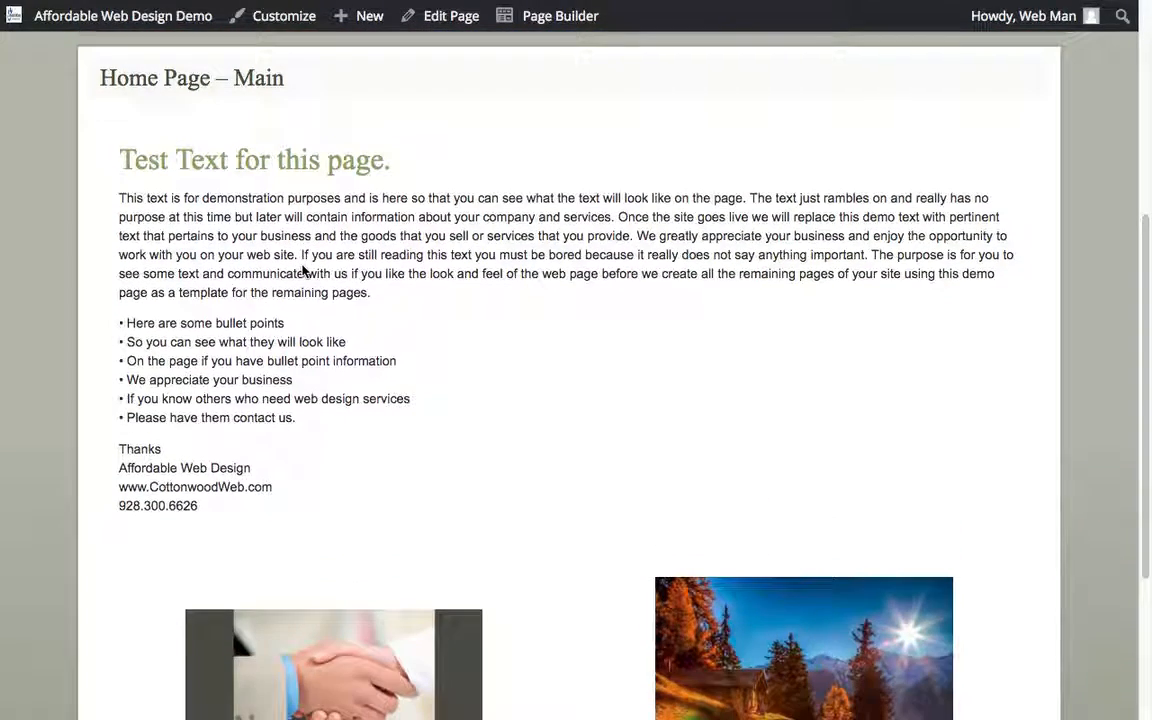
{"action": "scroll", "coordinate": [303, 268], "scroll_direction": "down", "scroll_amount": 3}
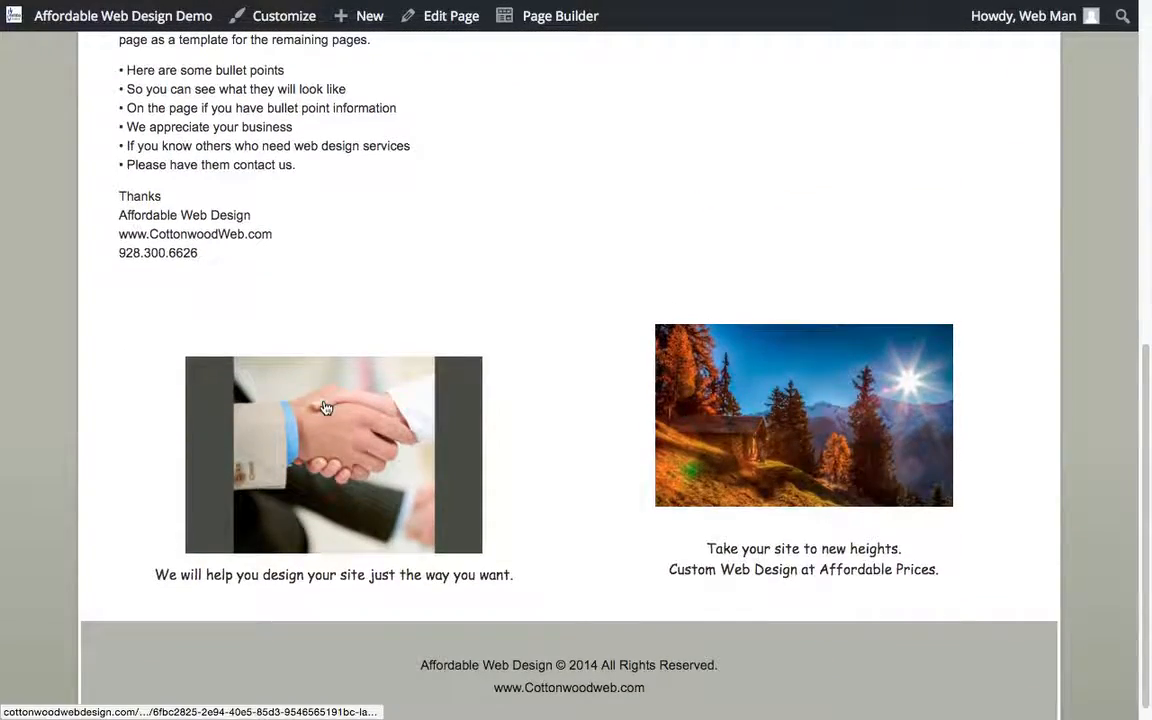
{"action": "scroll", "coordinate": [323, 406], "scroll_direction": "up", "scroll_amount": 5}
{"action": "scroll", "coordinate": [323, 406], "scroll_direction": "up", "scroll_amount": 1}
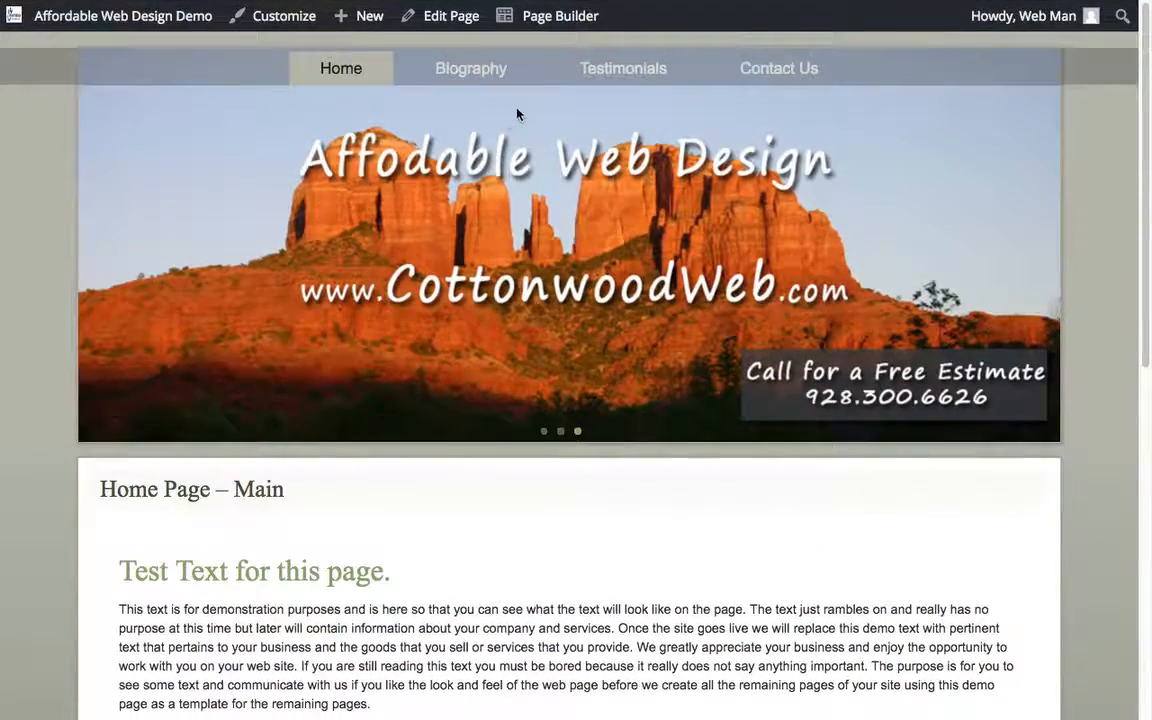
- Open the home page in Page Builder, hide the content modules list and look over the page's editable blocks
{"action": "mouse_move", "coordinate": [444, 20]}
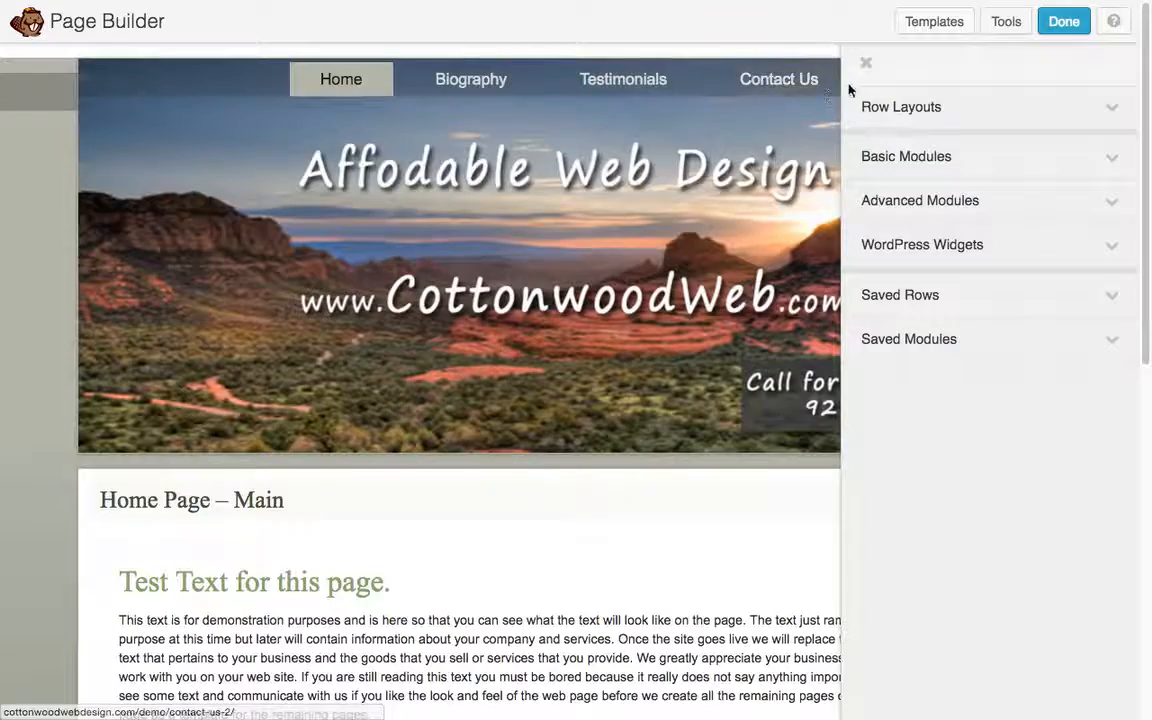
{"action": "left_click", "coordinate": [866, 63]}
{"action": "scroll", "coordinate": [632, 183], "scroll_direction": "down", "scroll_amount": 1}
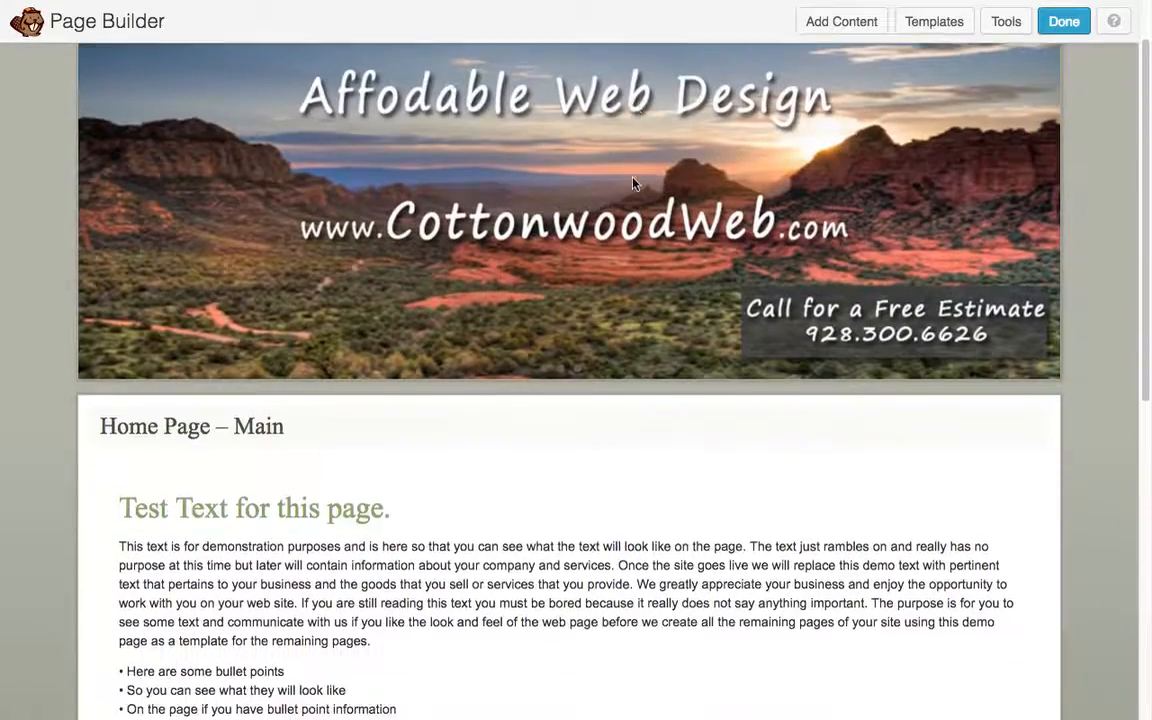
{"action": "scroll", "coordinate": [632, 183], "scroll_direction": "down", "scroll_amount": 2}
{"action": "scroll", "coordinate": [381, 411], "scroll_direction": "down", "scroll_amount": 2}
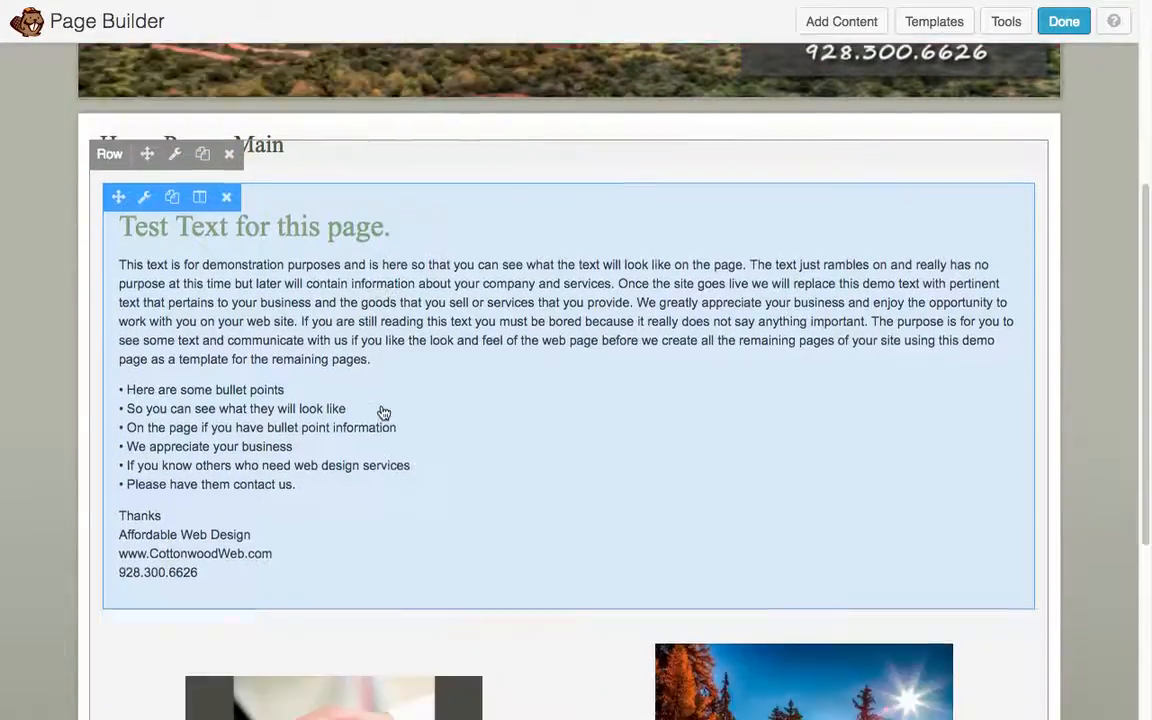
{"action": "scroll", "coordinate": [383, 412], "scroll_direction": "down", "scroll_amount": 3}
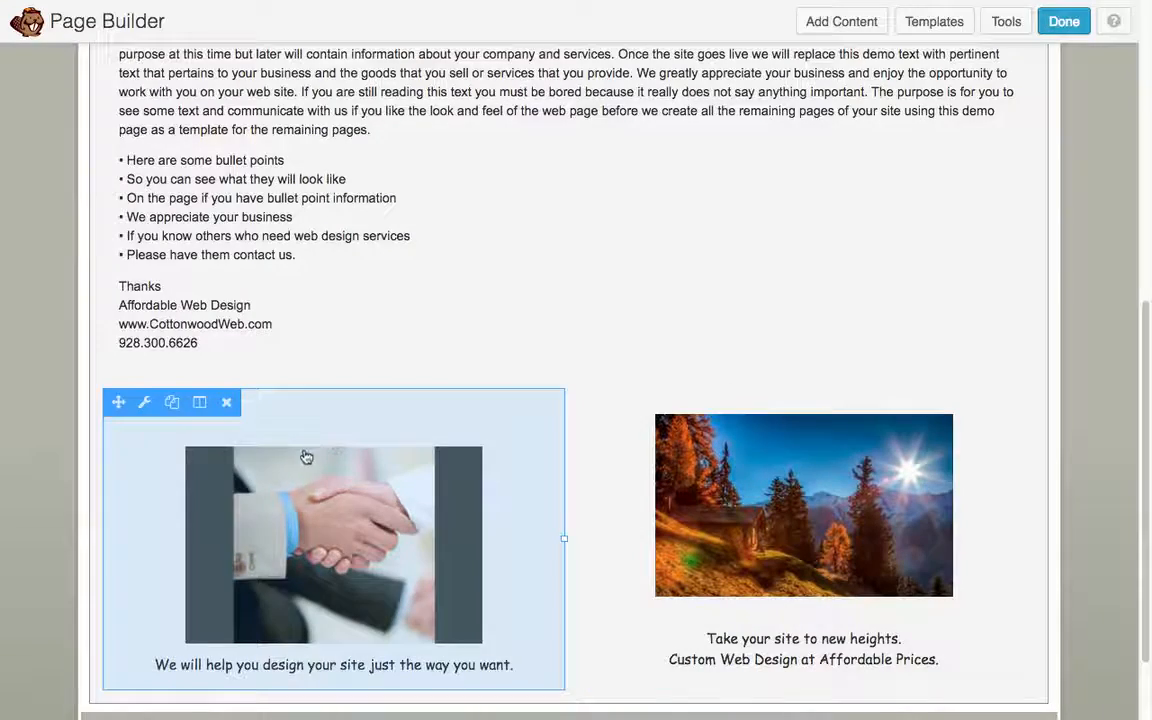
{"action": "scroll", "coordinate": [337, 255], "scroll_direction": "up", "scroll_amount": 3}
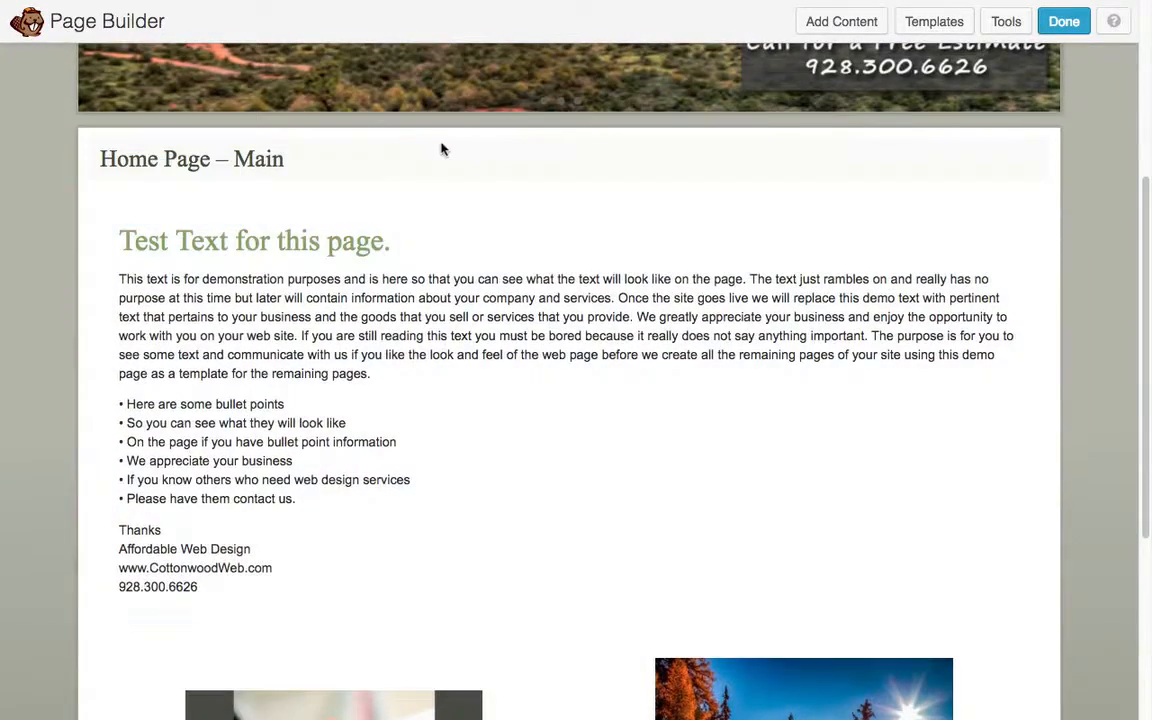
- Open the main text block for editing and delete the words of its heading, keeping the final period
{"action": "left_click", "coordinate": [295, 304]}
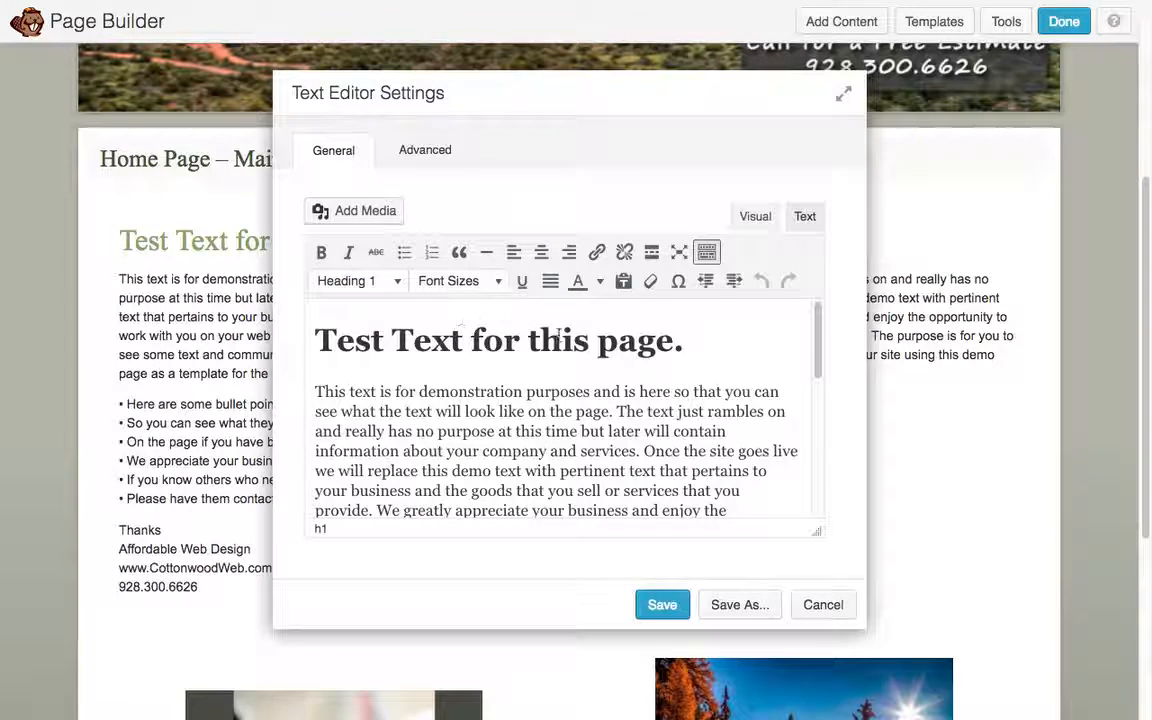
{"action": "key", "text": "BackSpace"}
{"action": "key", "text": "BackSpace"}
{"action": "key", "text": "BackSpace"}
{"action": "key", "text": "BackSpace"}
{"action": "key", "text": "BackSpace"}
{"action": "key", "text": "BackSpace"}
{"action": "key", "text": "BackSpace"}
{"action": "key", "text": "BackSpace"}
{"action": "key", "text": "BackSpace"}
{"action": "key", "text": "BackSpace"}
{"action": "key", "text": "BackSpace"}
{"action": "key", "text": "BackSpace"}
{"action": "key", "text": "BackSpace"}
{"action": "key", "text": "BackSpace"}
{"action": "key", "text": "BackSpace"}
{"action": "key", "text": "BackSpace"}
{"action": "key", "text": "BackSpace"}
{"action": "key", "text": "BackSpace"}
{"action": "key", "text": "BackSpace"}
{"action": "key", "text": "BackSpace"}
{"action": "key", "text": "BackSpace"}
{"action": "key", "text": "BackSpace"}
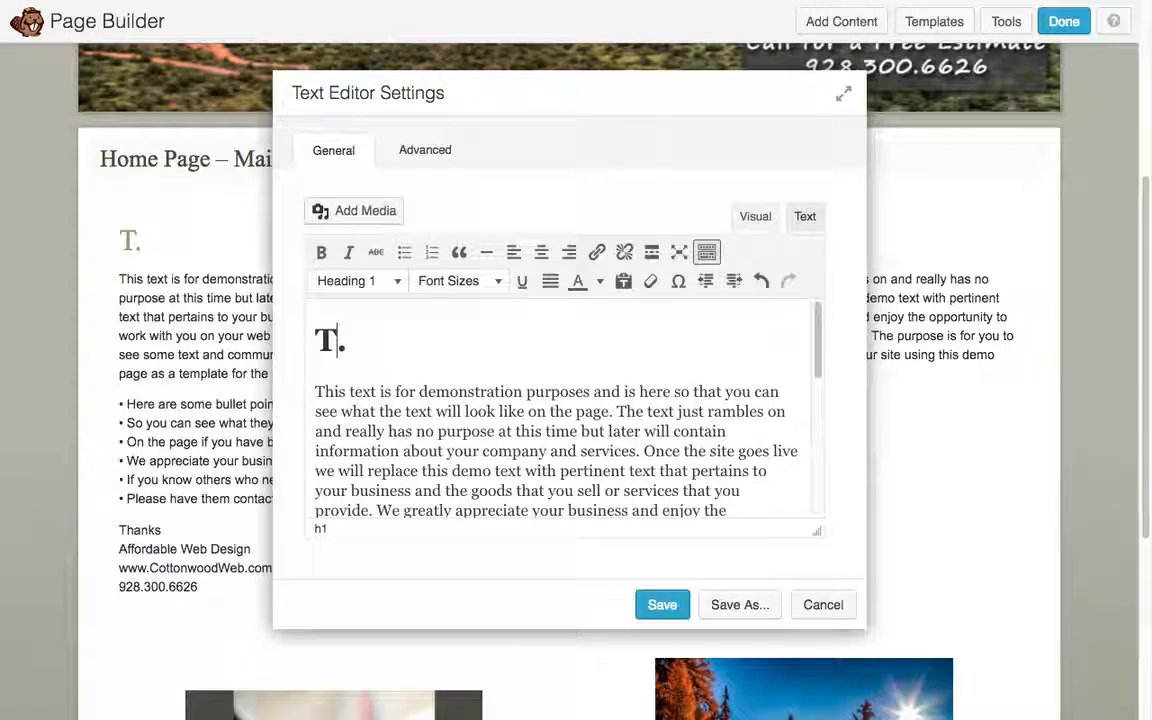
{"action": "key", "text": "BackSpace"}
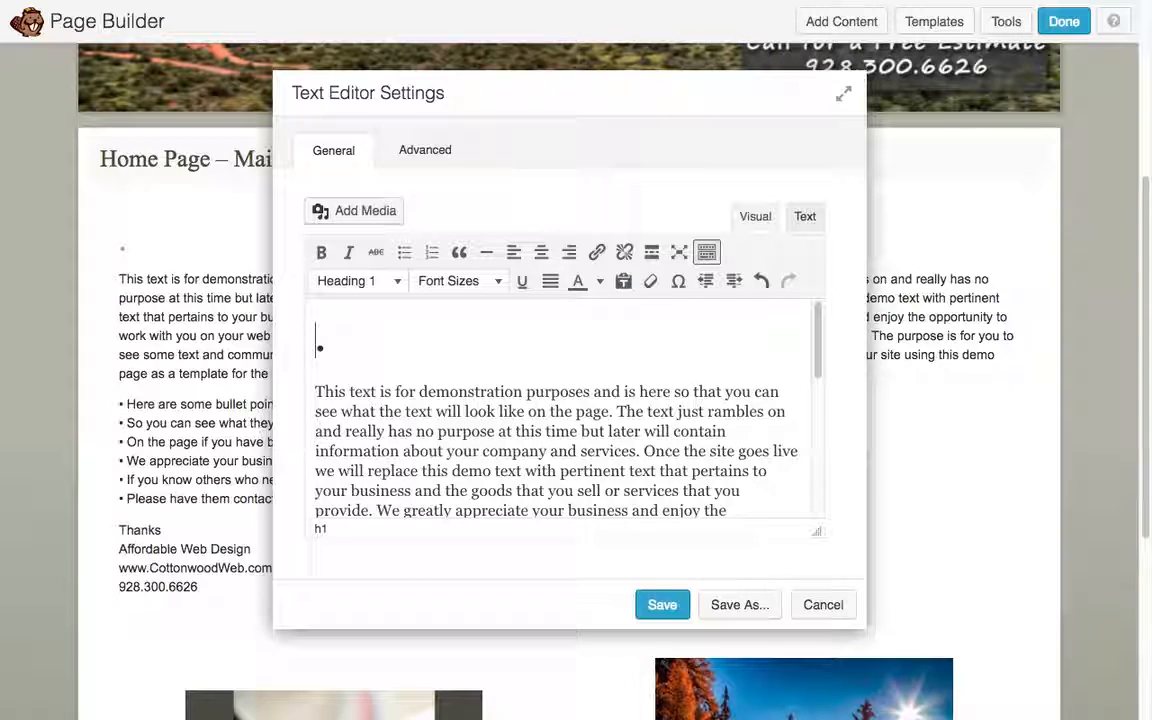
- Enter "Affordable Web Design Demo Text" as the heading before the period and save the text block
{"action": "type", "text": "Affordable "}
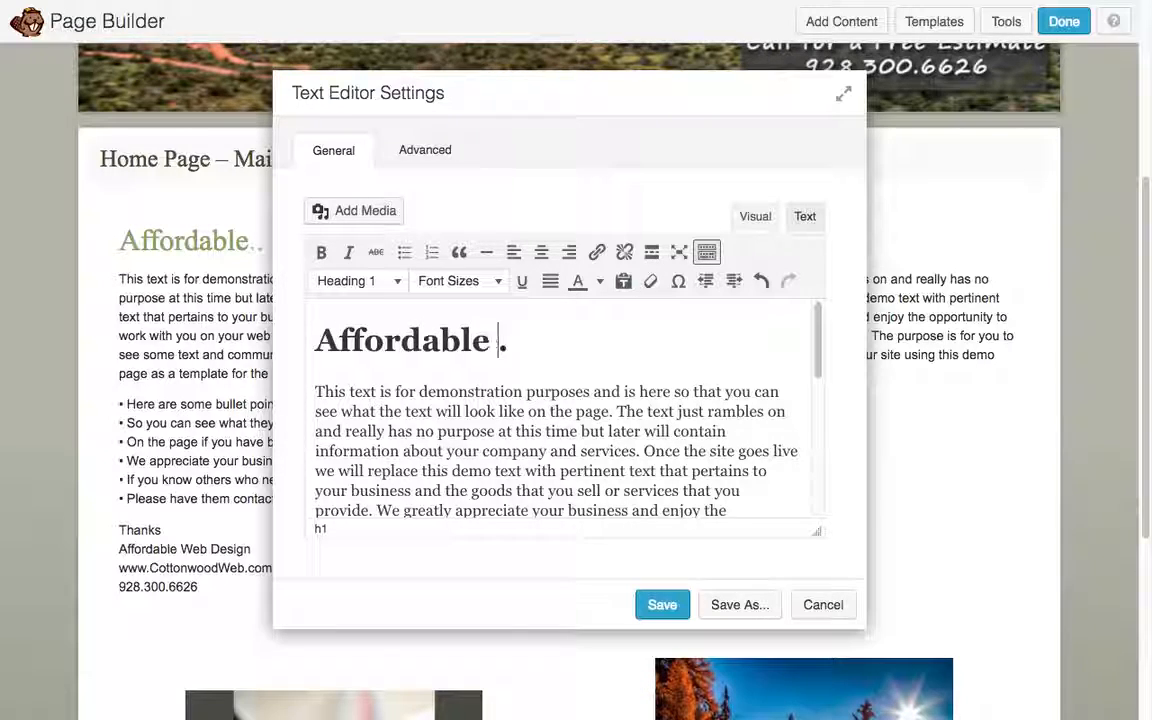
{"action": "type", "text": "Web Desig"}
{"action": "type", "text": "n Test"}
{"action": "key", "text": "BackSpace"}
{"action": "key", "text": "BackSpace"}
{"action": "key", "text": "BackSpace"}
{"action": "key", "text": "BackSpace"}
{"action": "type", "text": "Demo"}
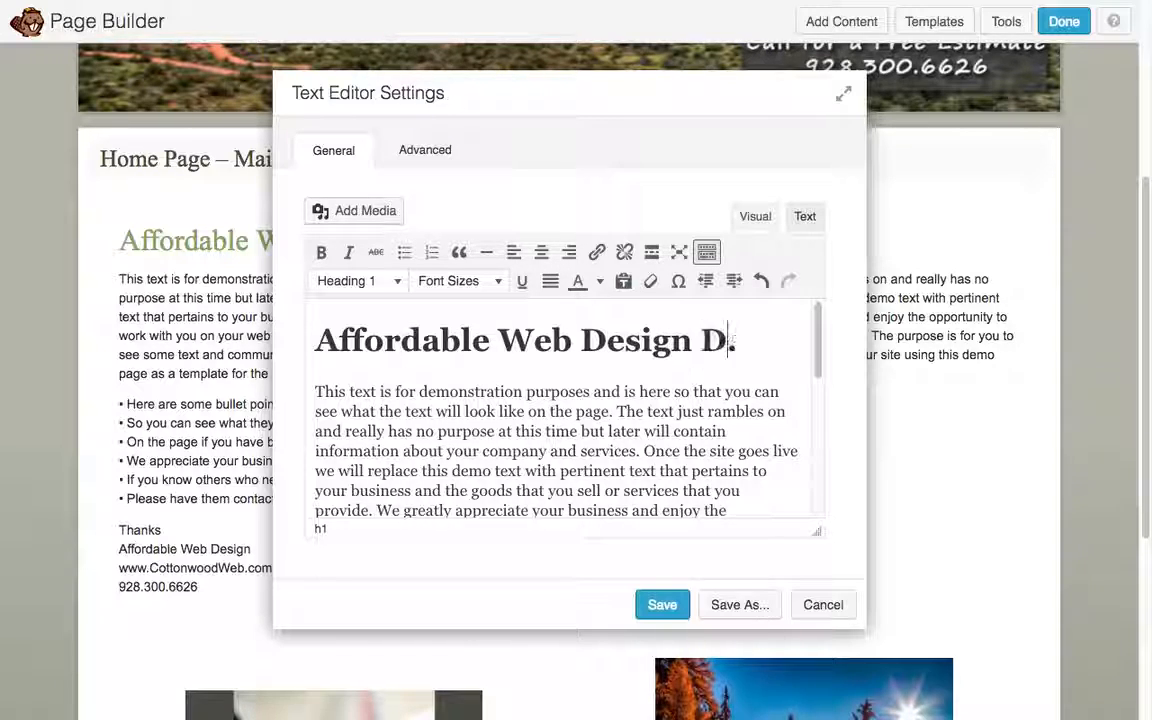
{"action": "key", "text": "Return"}
{"action": "type", "text": "Text"}
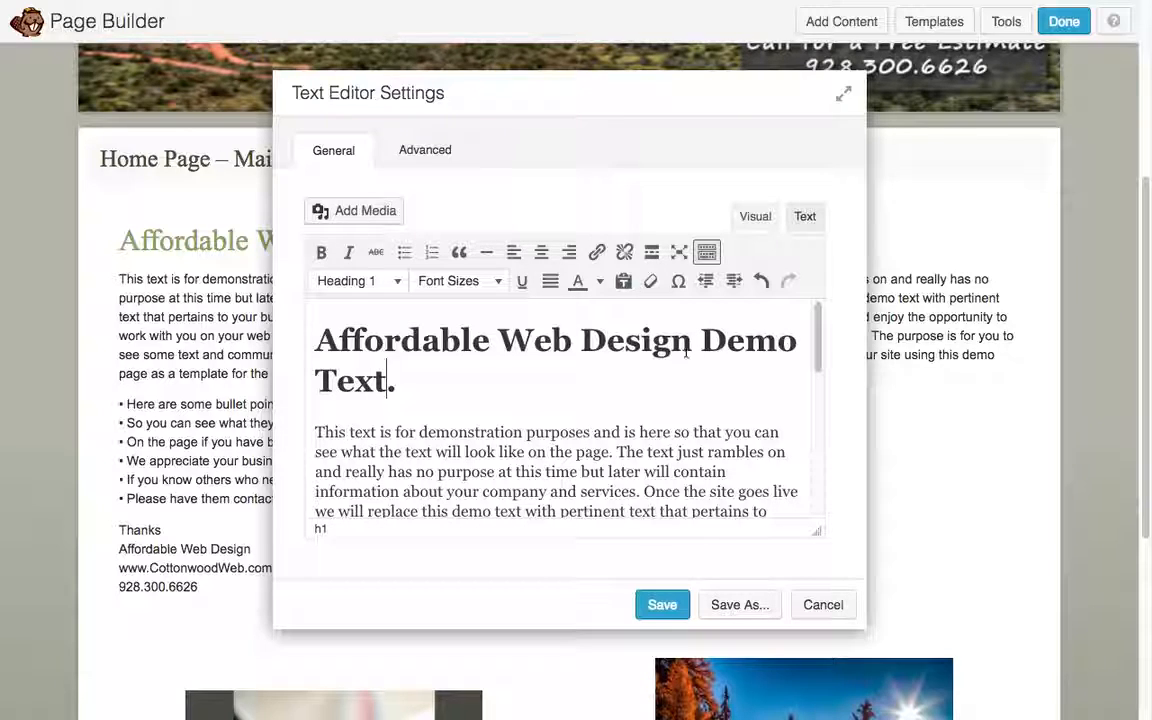
{"action": "left_click", "coordinate": [659, 609]}
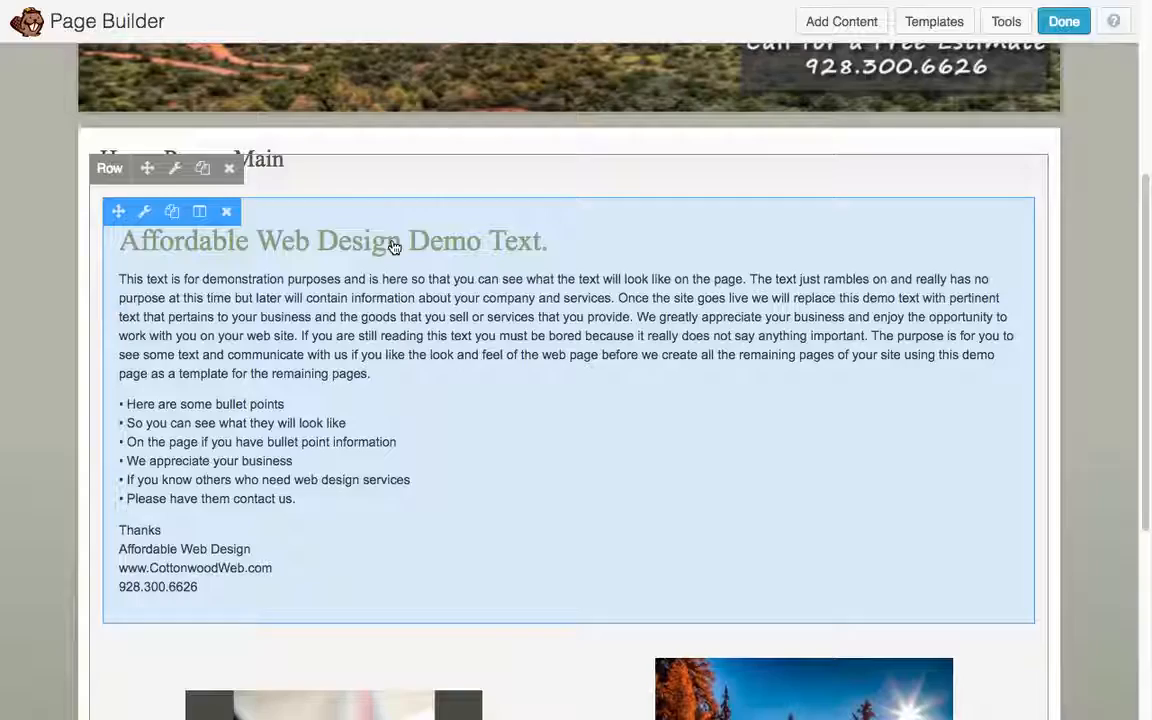
- Remove the handshake image from its text block and add an empty line above the caption
{"action": "scroll", "coordinate": [392, 240], "scroll_direction": "down", "scroll_amount": 5}
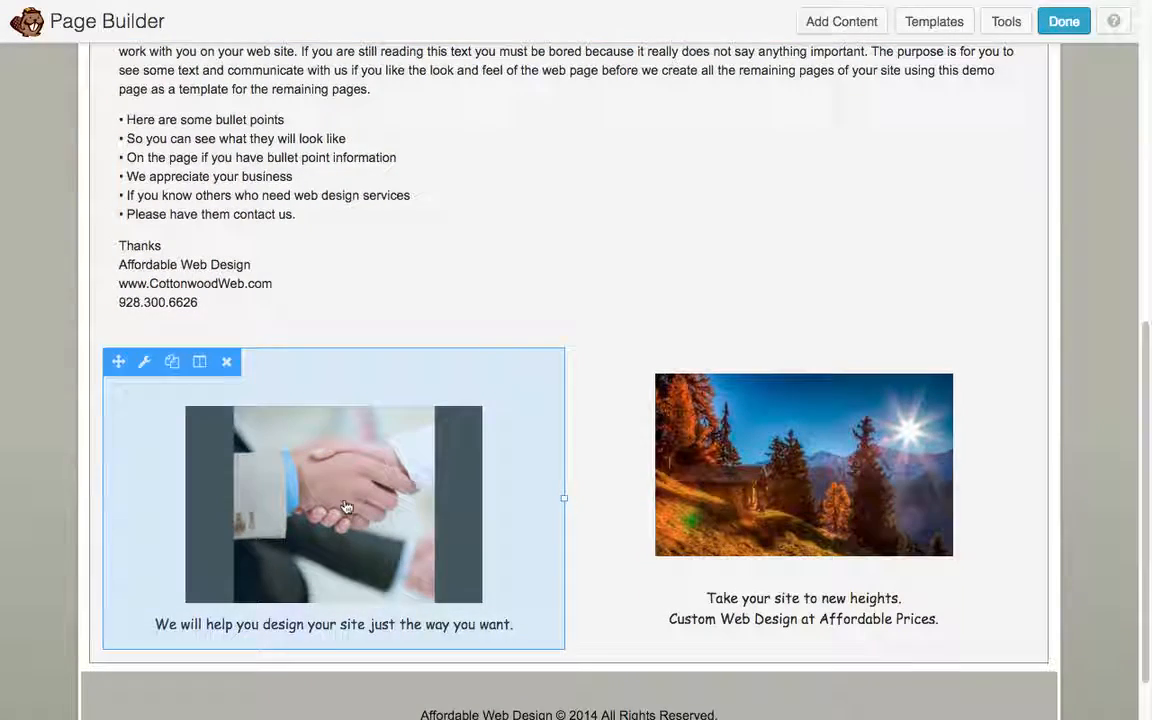
{"action": "left_click", "coordinate": [374, 489]}
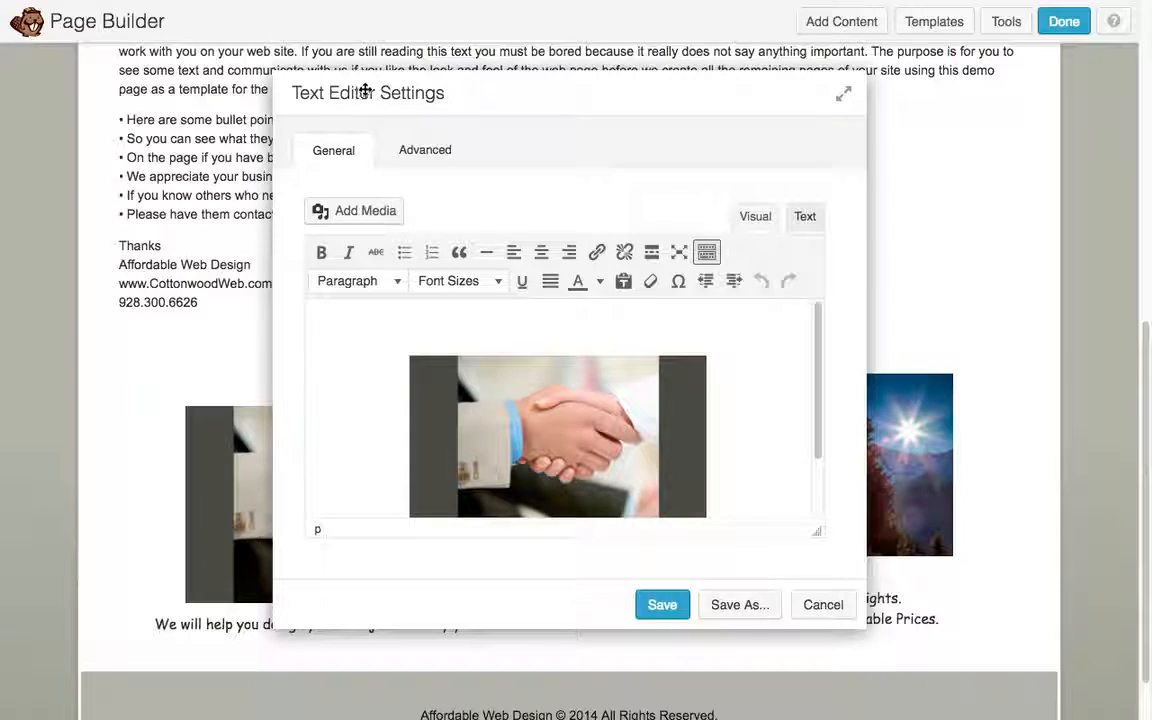
{"action": "scroll", "coordinate": [499, 442], "scroll_direction": "down", "scroll_amount": 2}
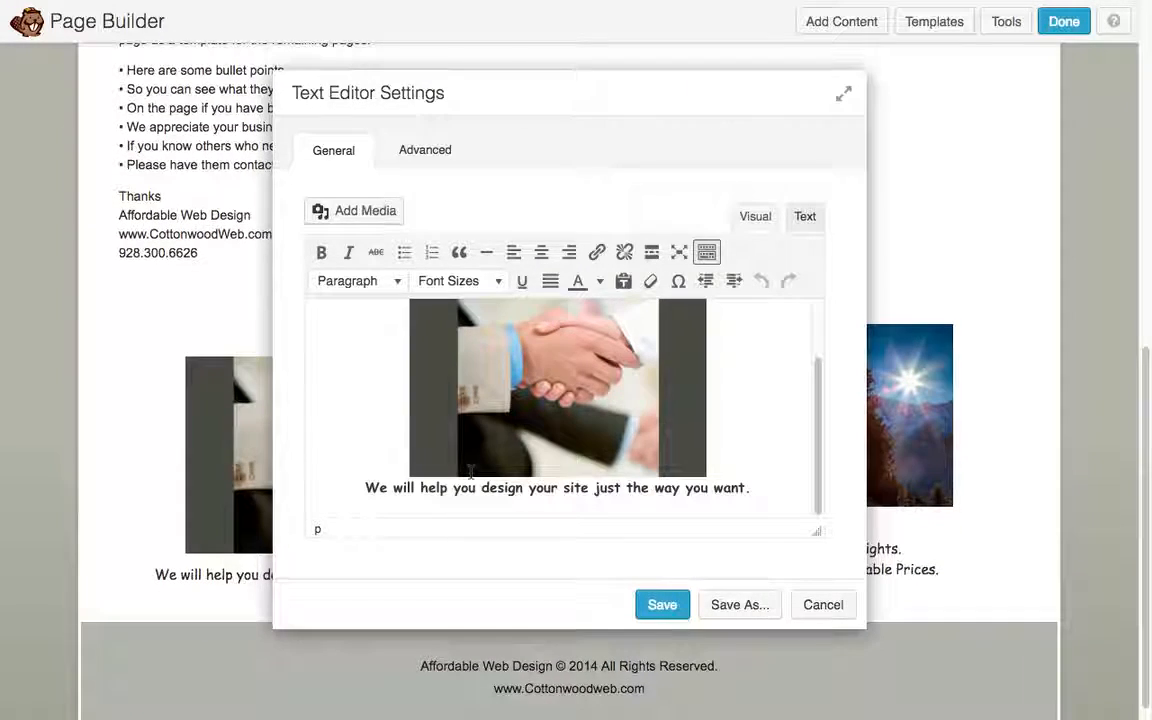
{"action": "left_click", "coordinate": [537, 413]}
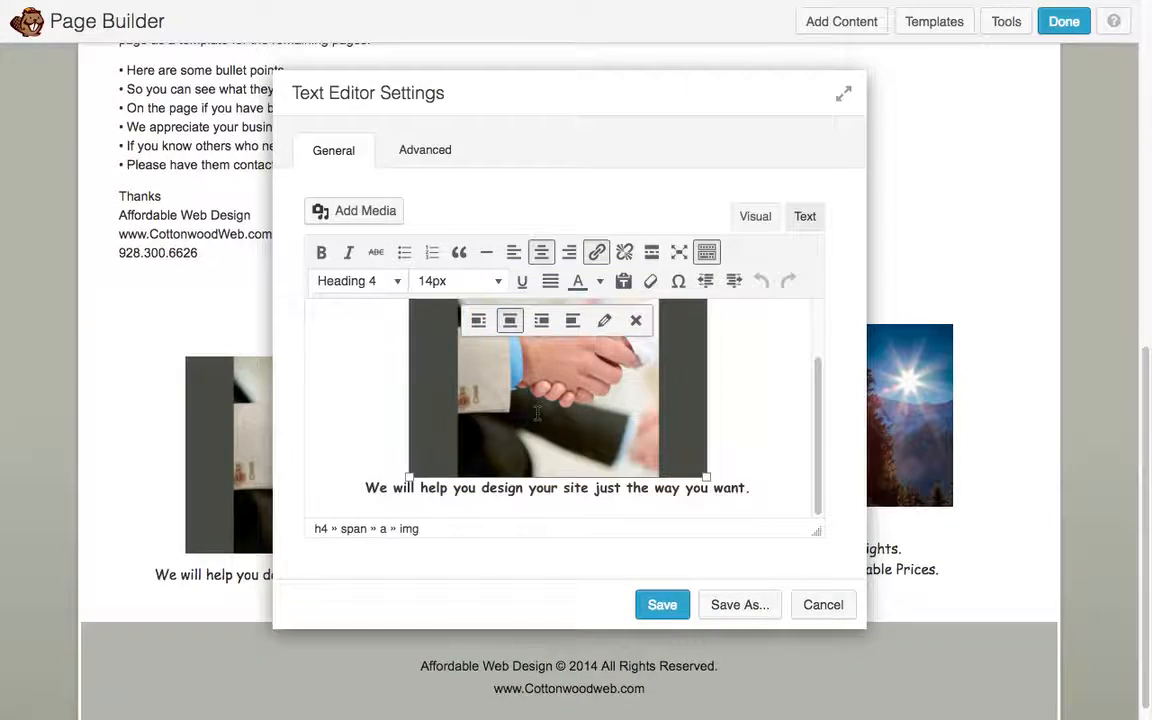
{"action": "left_click", "coordinate": [635, 320]}
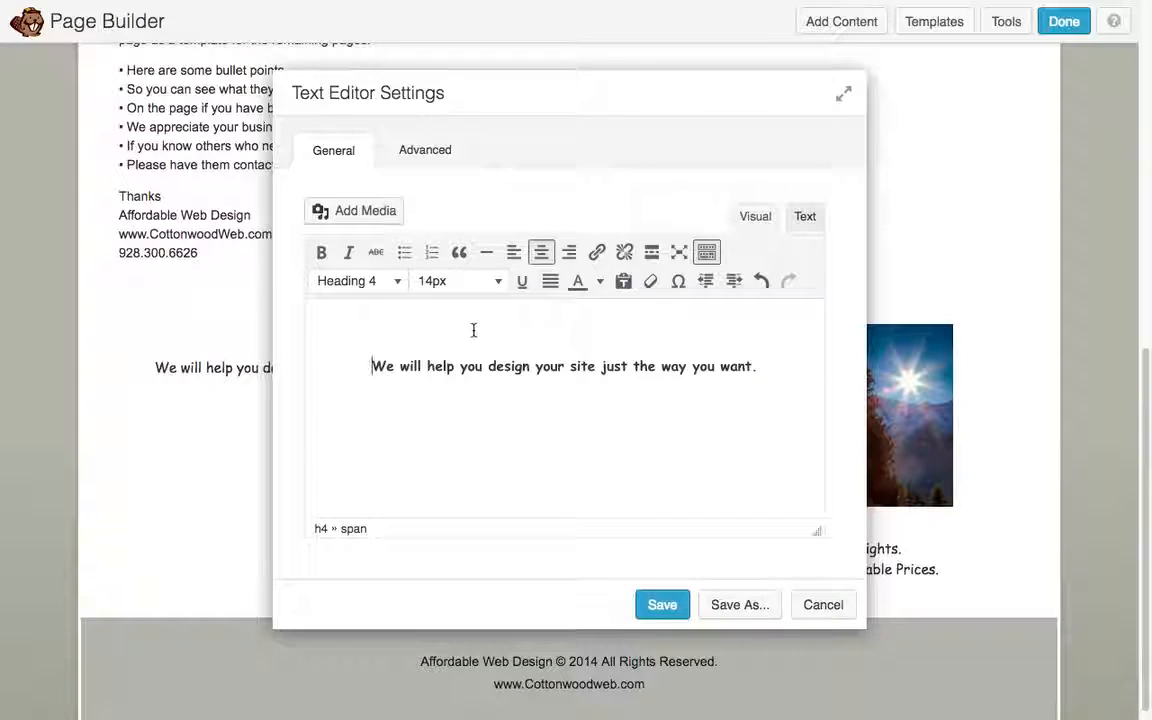
{"action": "key", "text": "Return"}
{"action": "key", "text": "Up"}
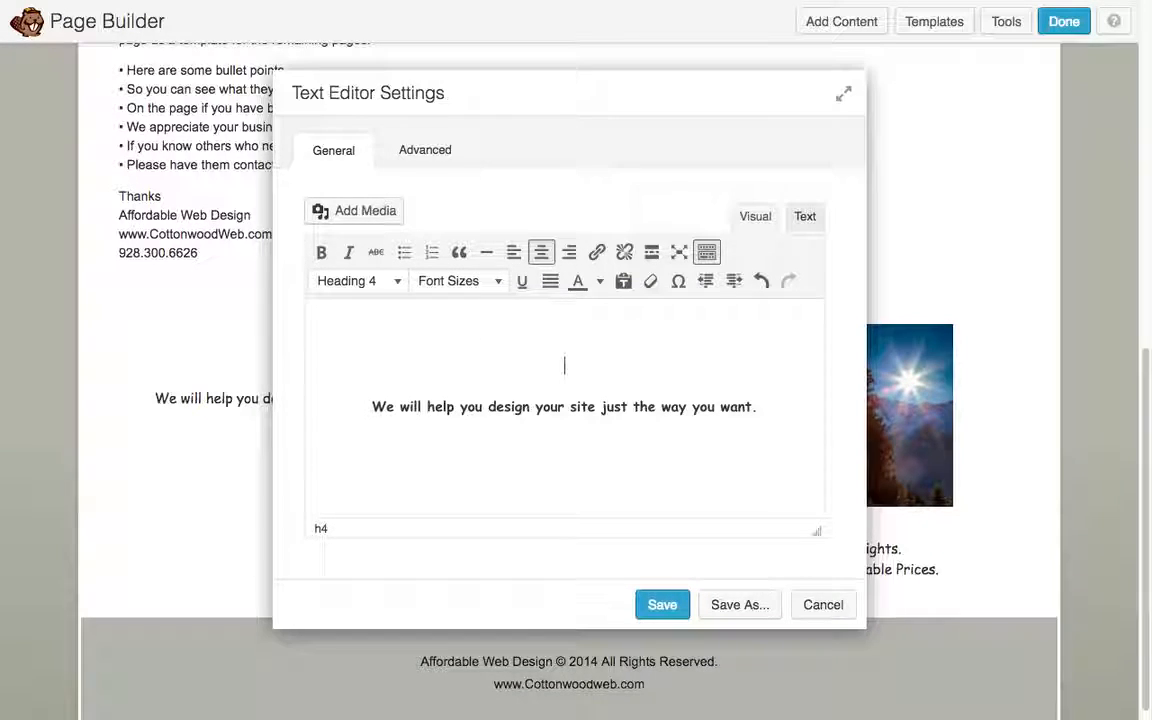
- Insert the "Enjoy Success" image business-idea-1240828_1920.jpg from the Media Library above the caption and save the block
{"action": "left_click", "coordinate": [368, 212]}
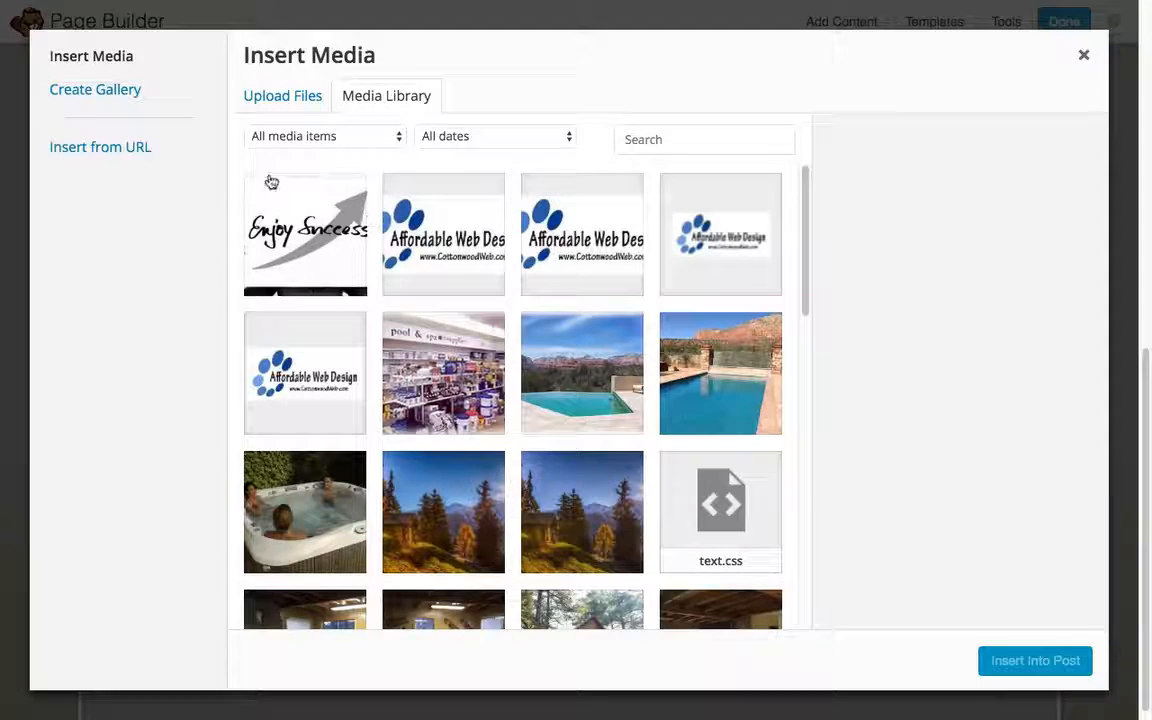
{"action": "left_click", "coordinate": [290, 95]}
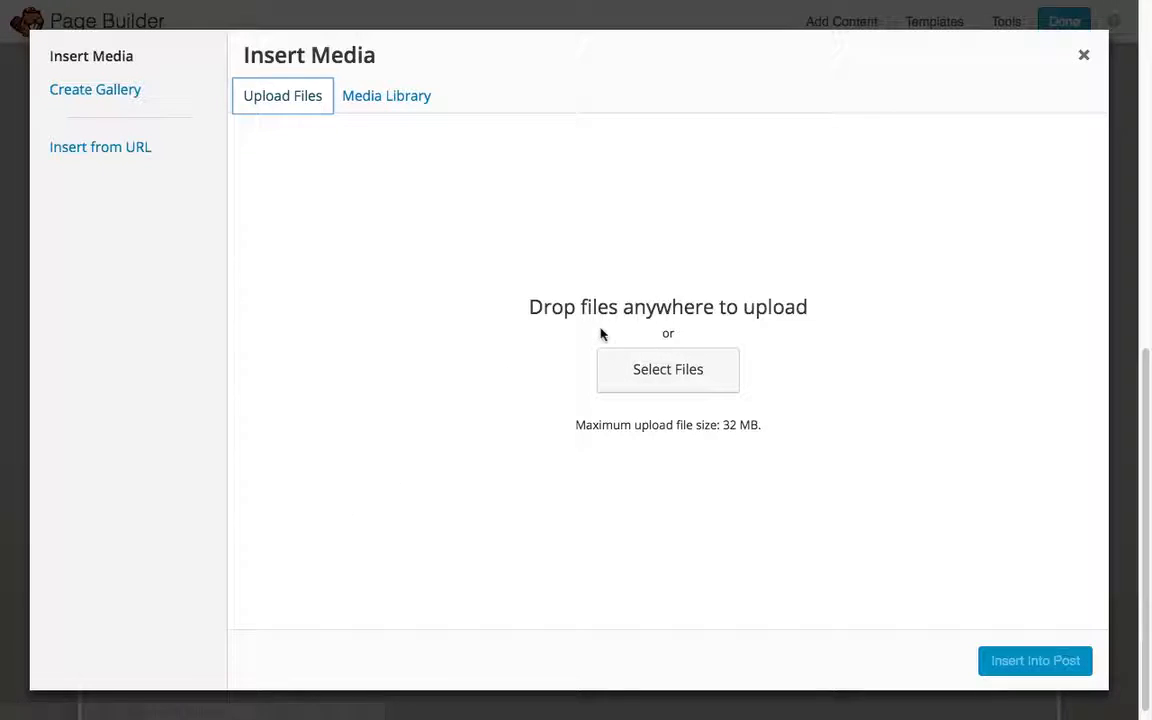
{"action": "left_click", "coordinate": [391, 97]}
{"action": "left_click", "coordinate": [322, 233]}
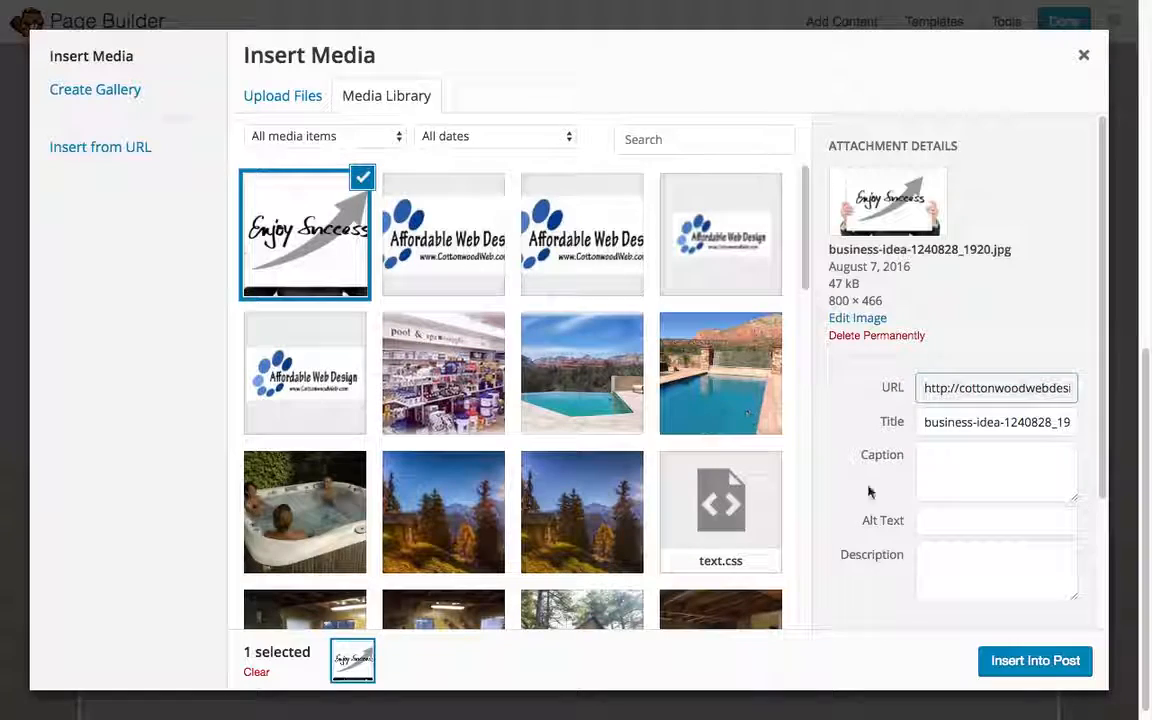
{"action": "left_click", "coordinate": [1031, 660]}
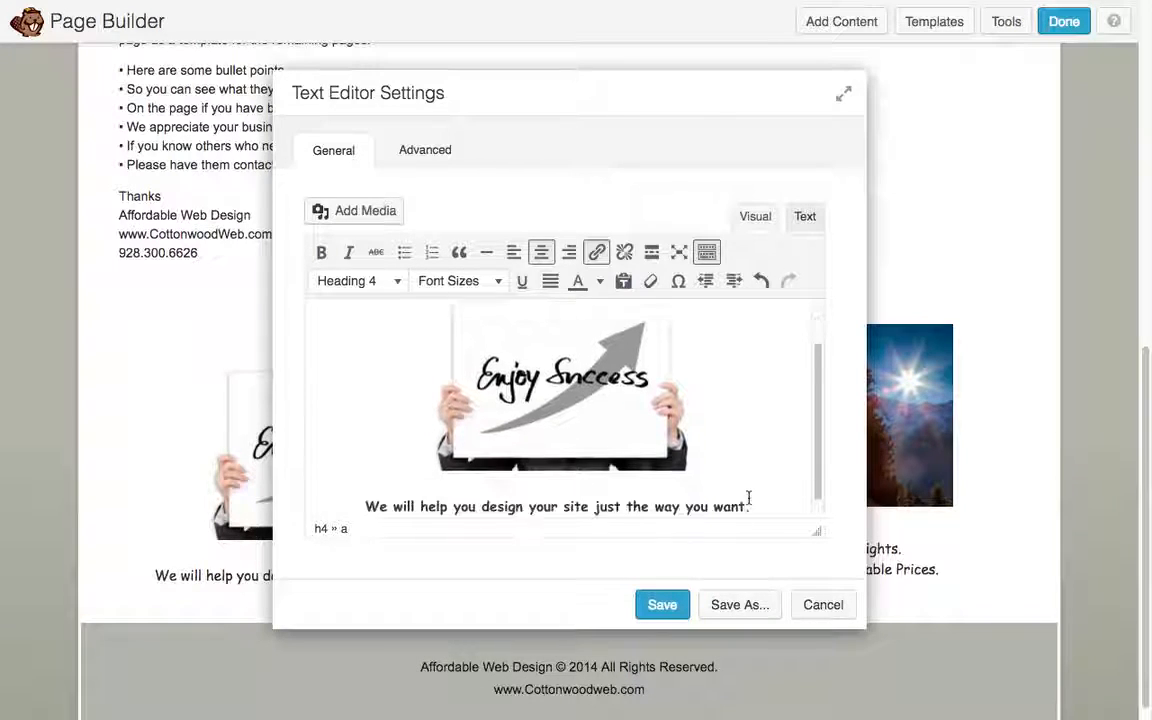
{"action": "left_click", "coordinate": [664, 604]}
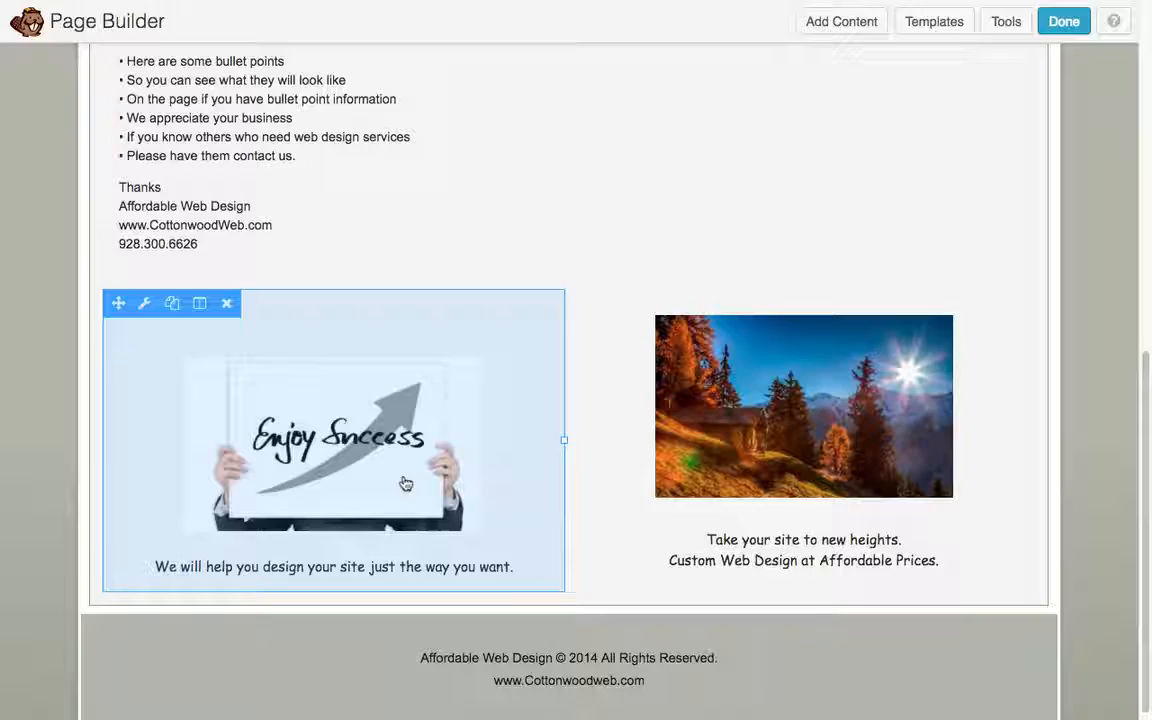
- Review the categories of content that can be added to the page, then close the list
{"action": "scroll", "coordinate": [405, 483], "scroll_direction": "up", "scroll_amount": 10}
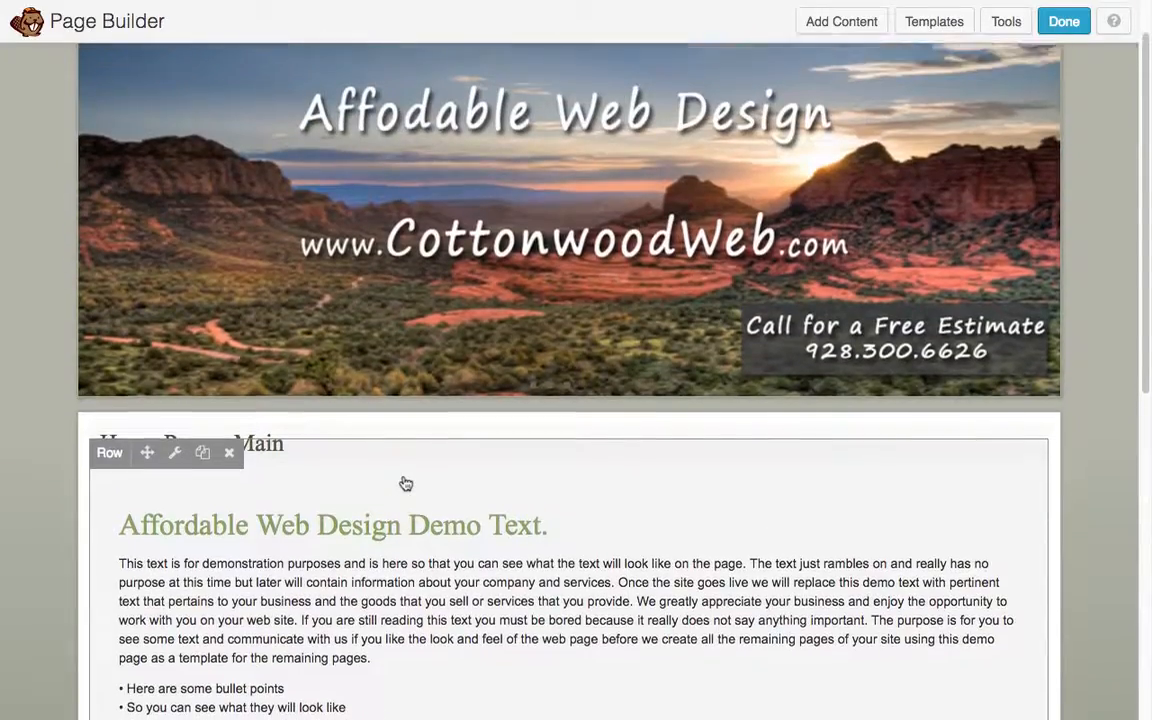
{"action": "scroll", "coordinate": [410, 475], "scroll_direction": "up", "scroll_amount": 2}
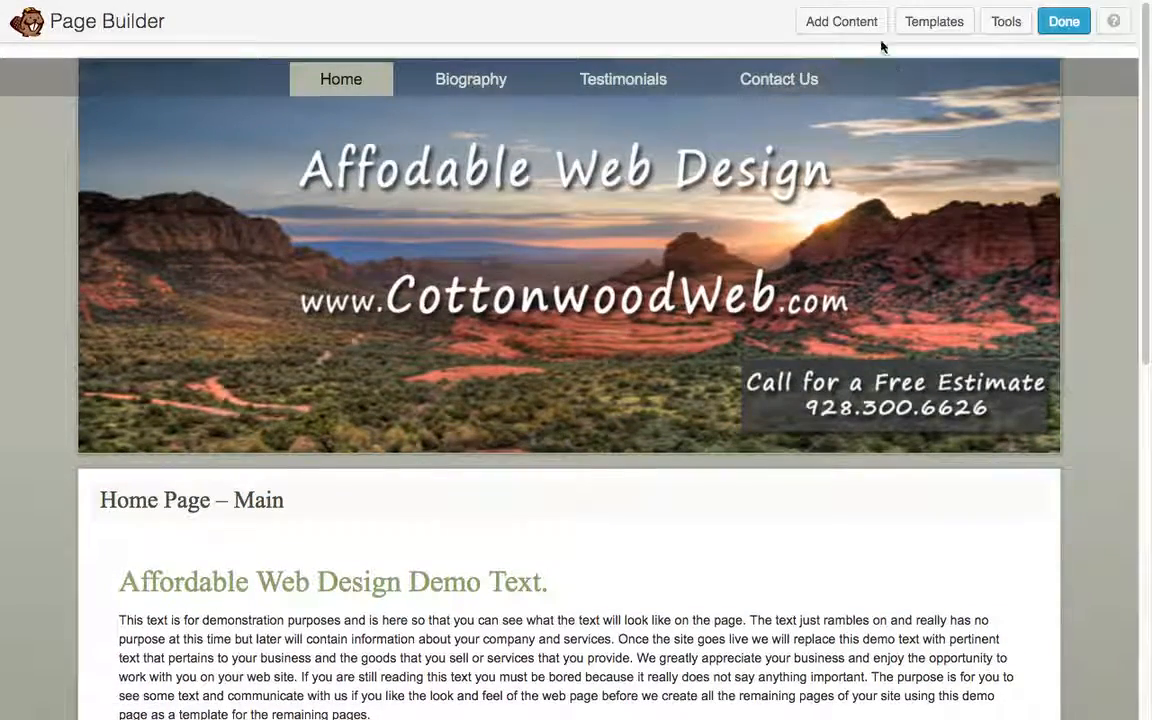
{"action": "left_click", "coordinate": [843, 24]}
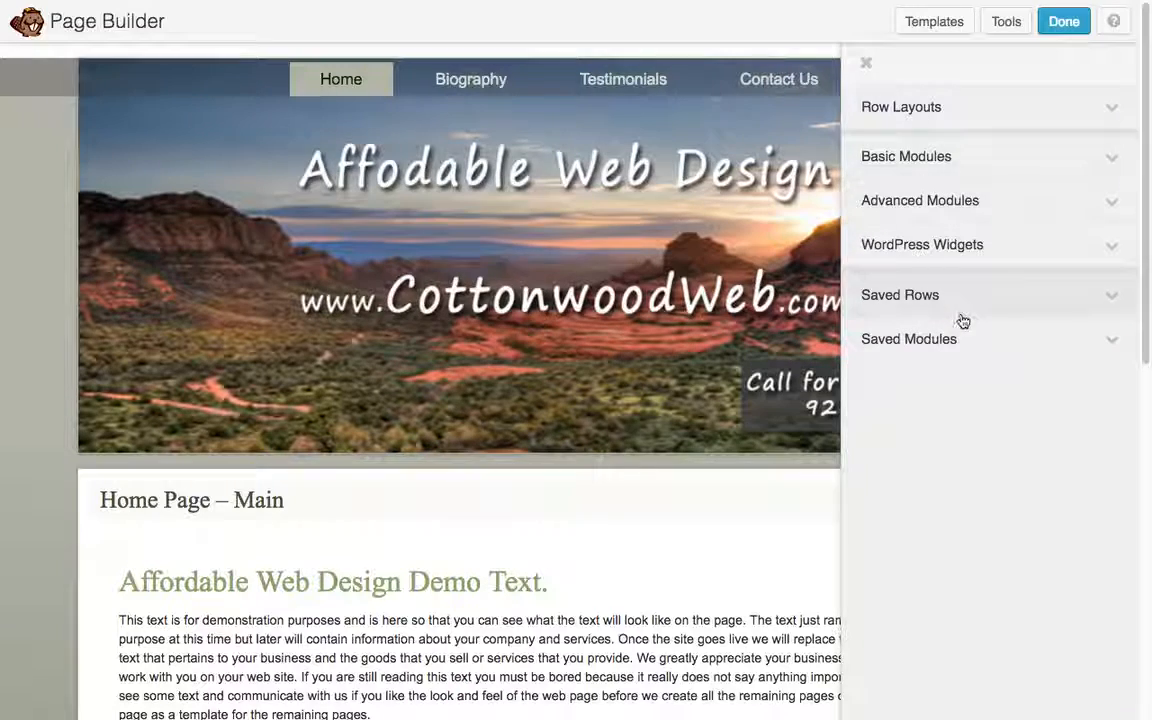
{"action": "left_click", "coordinate": [867, 66]}
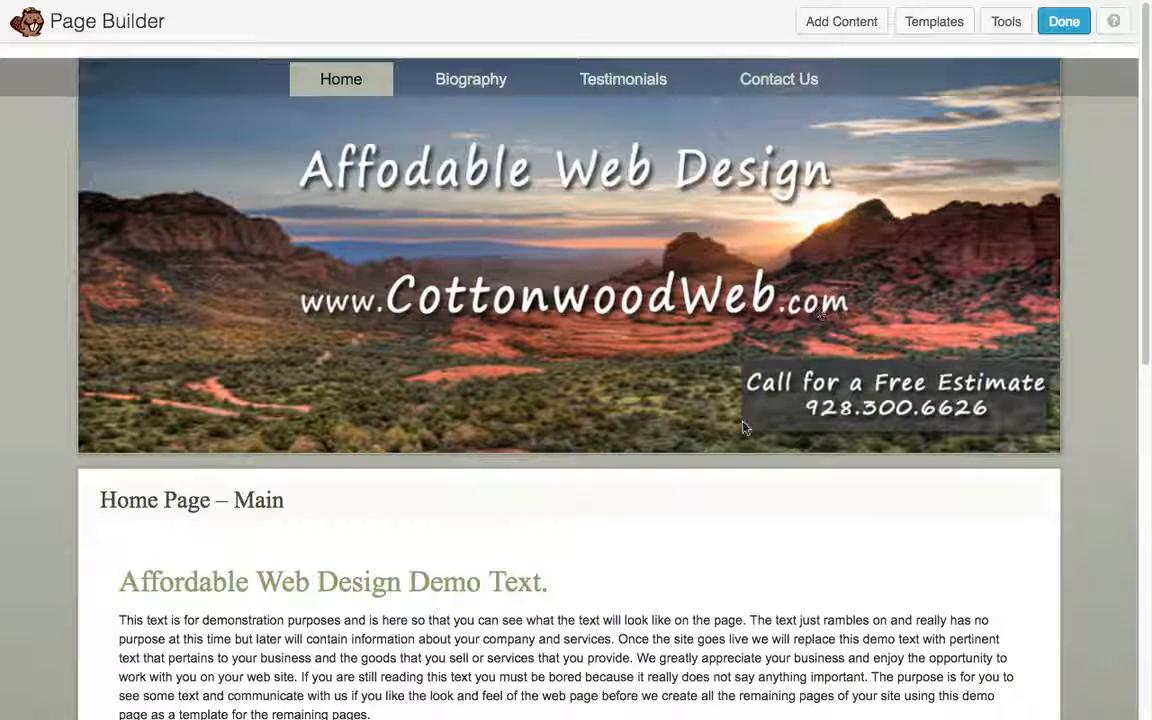
- Publish the home page changes and check the new heading and image on the live page
{"action": "left_click", "coordinate": [1064, 22]}
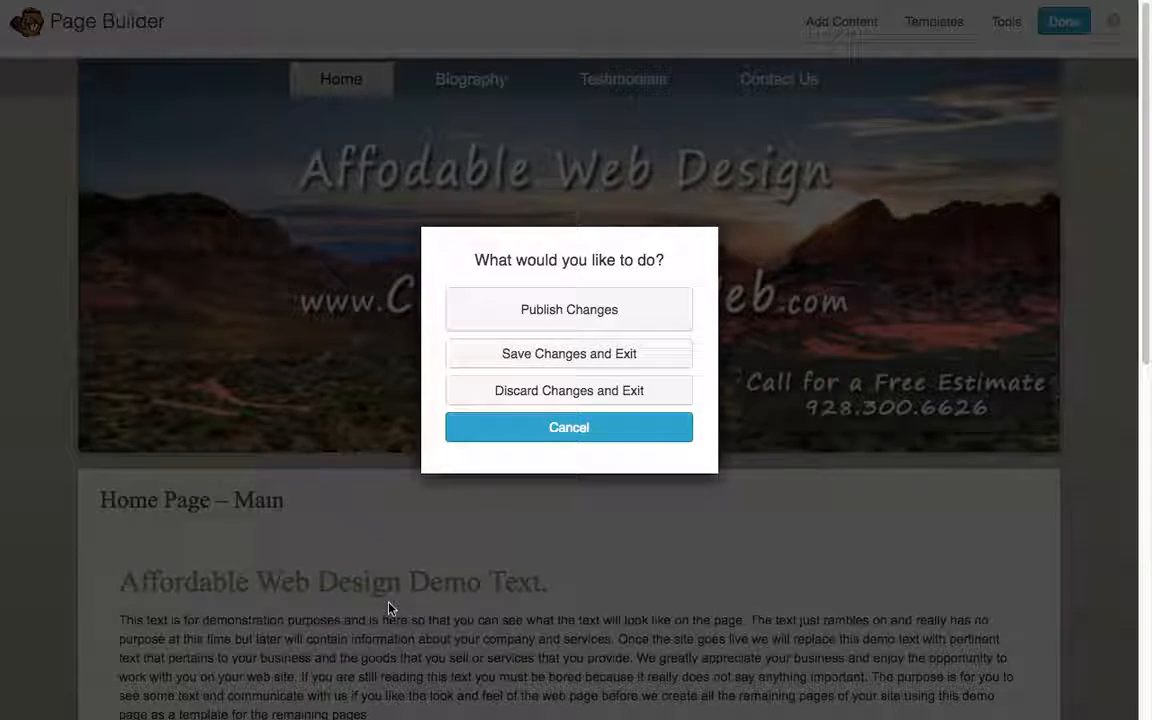
{"action": "left_click", "coordinate": [567, 312]}
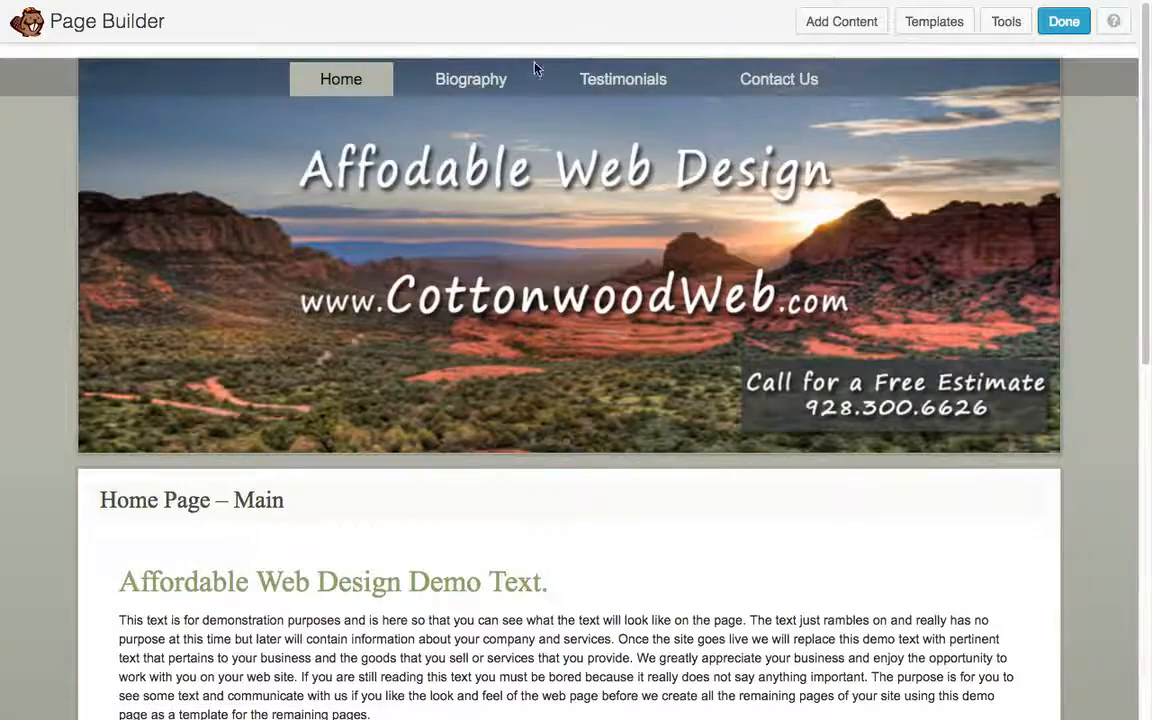
{"action": "scroll", "coordinate": [545, 216], "scroll_direction": "down", "scroll_amount": 6}
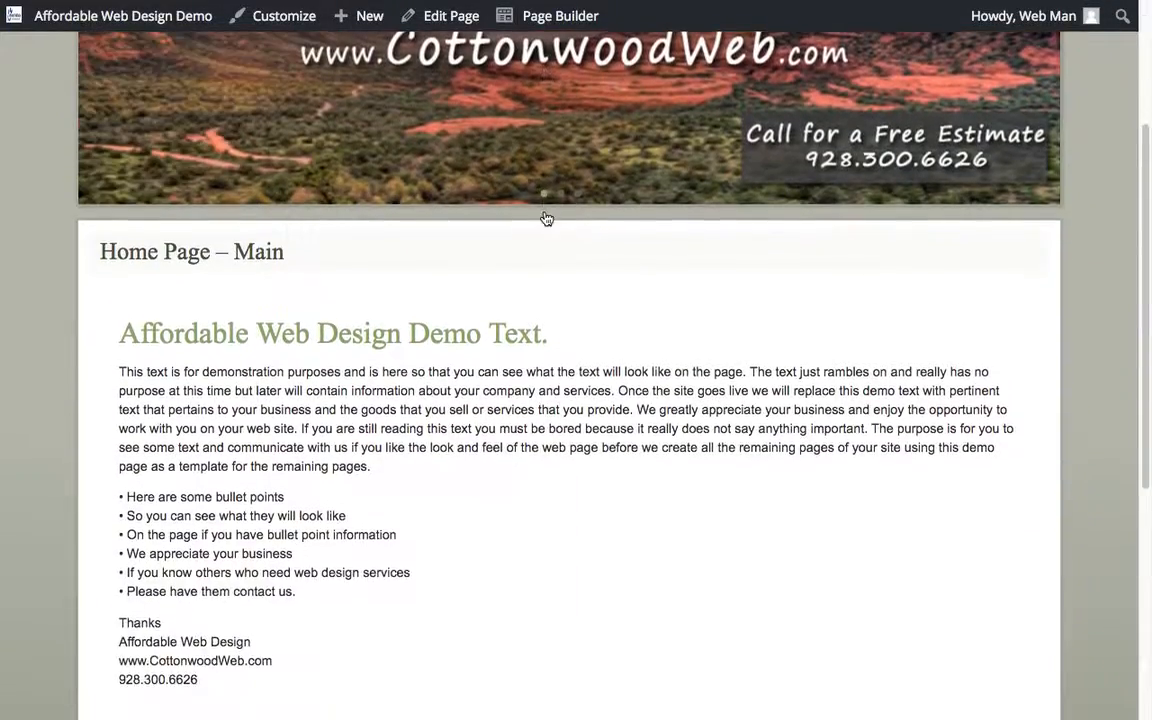
{"action": "scroll", "coordinate": [346, 586], "scroll_direction": "up", "scroll_amount": 6}
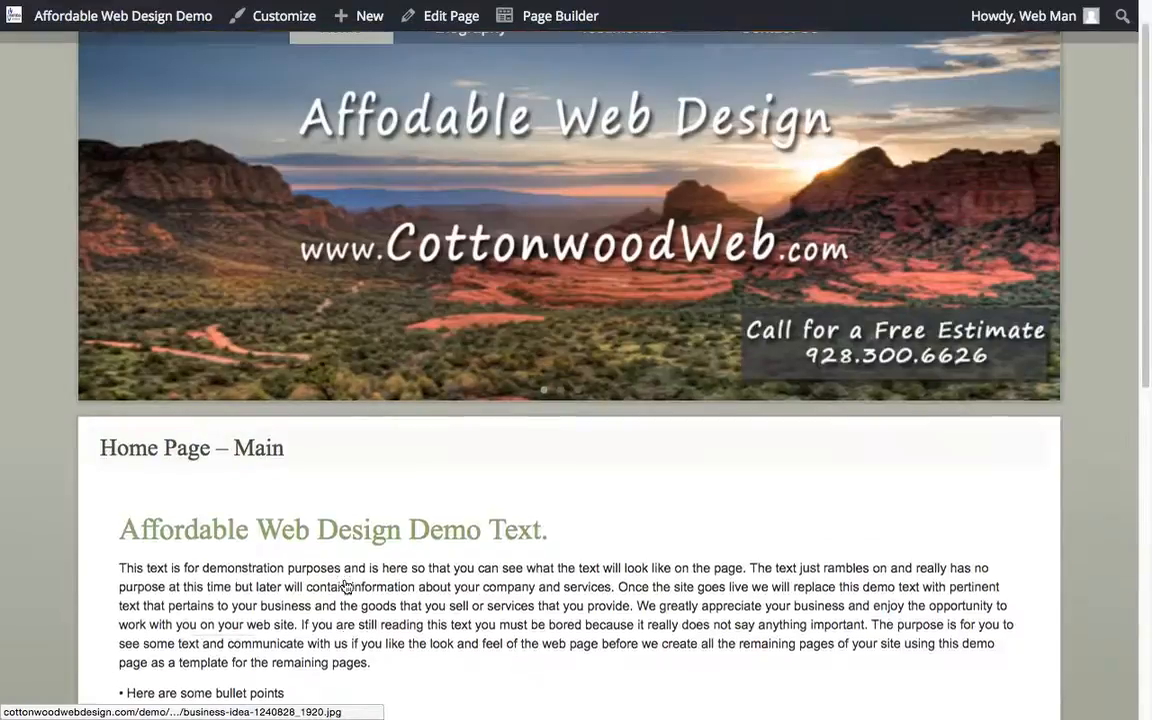
{"action": "scroll", "coordinate": [344, 574], "scroll_direction": "down", "scroll_amount": 2}
{"action": "scroll", "coordinate": [344, 574], "scroll_direction": "up", "scroll_amount": 2}
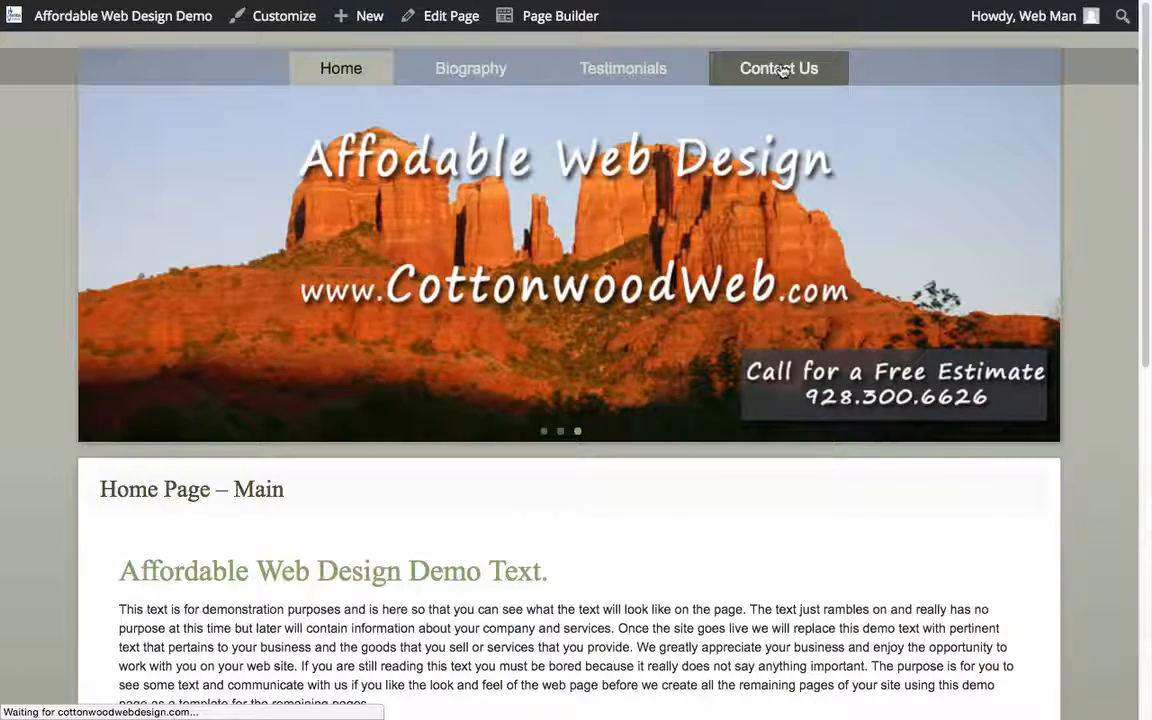
- Open the Contact Us page in Page Builder and close the list of addable content
{"action": "scroll", "coordinate": [508, 287], "scroll_direction": "down", "scroll_amount": 3}
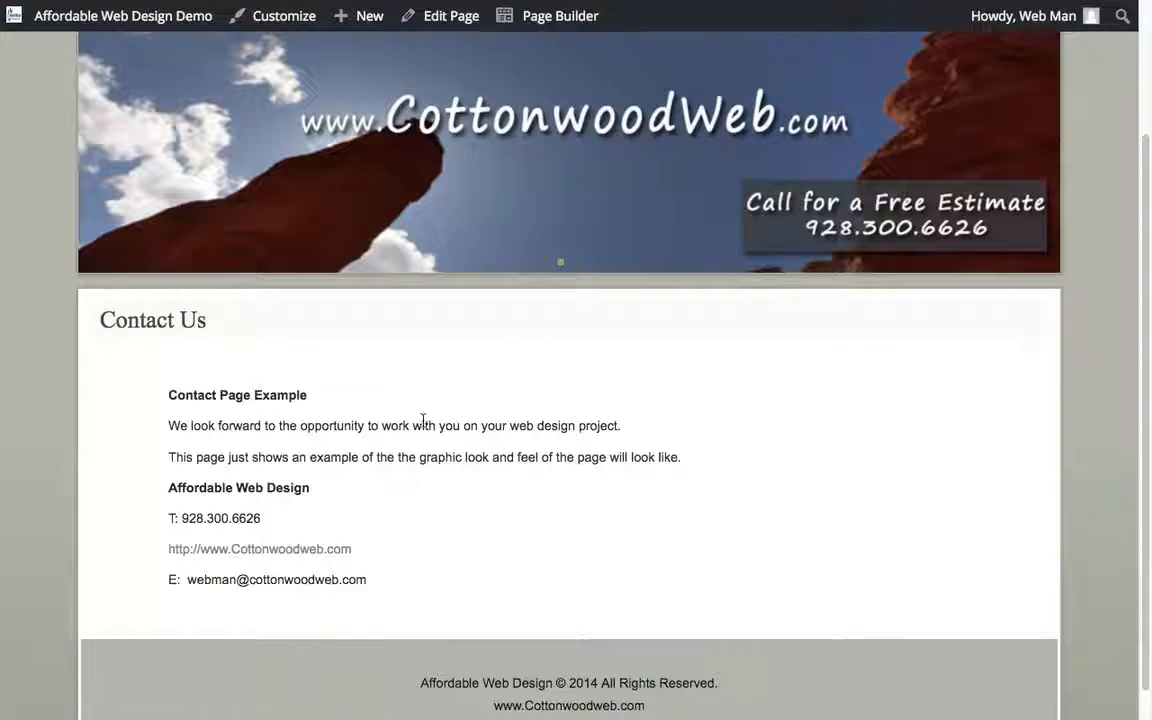
{"action": "scroll", "coordinate": [386, 489], "scroll_direction": "up", "scroll_amount": 3}
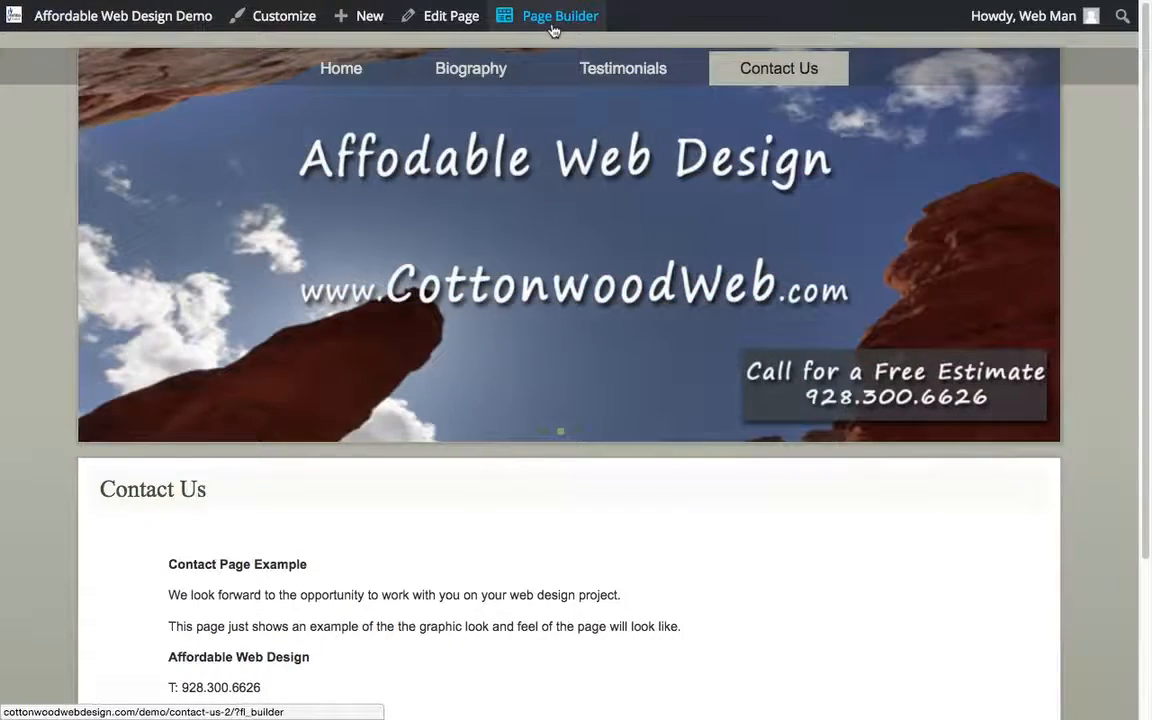
{"action": "left_click", "coordinate": [552, 30]}
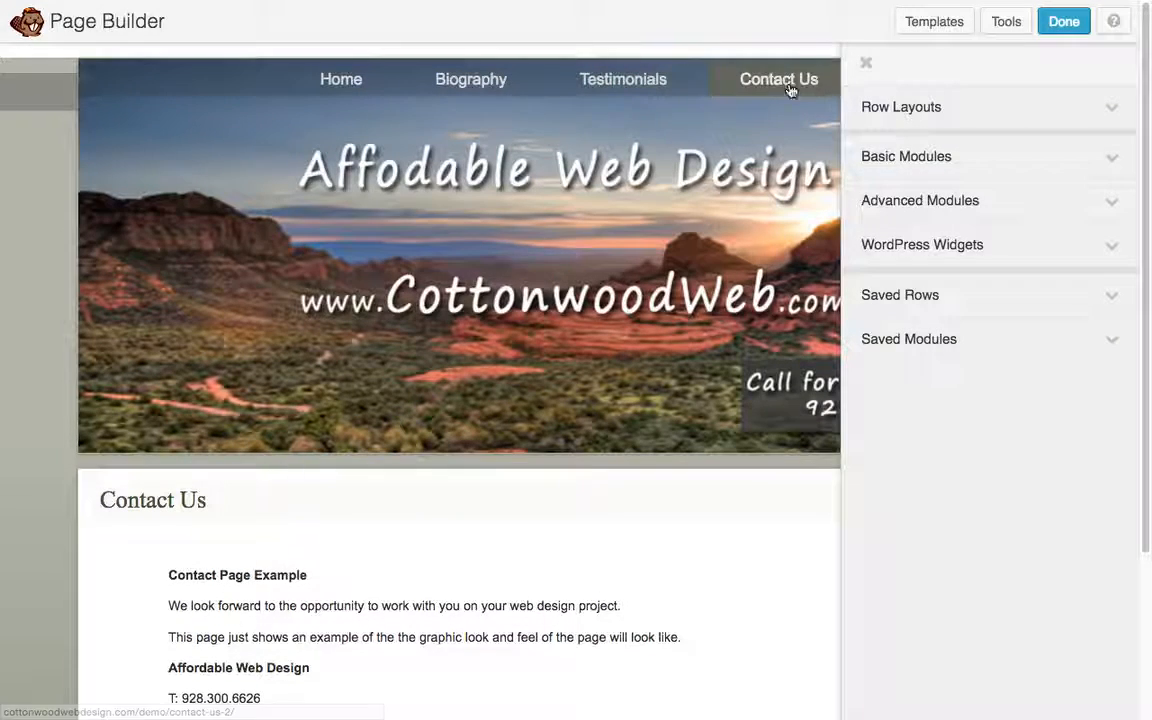
{"action": "left_click", "coordinate": [867, 64]}
{"action": "scroll", "coordinate": [586, 368], "scroll_direction": "down", "scroll_amount": 3}
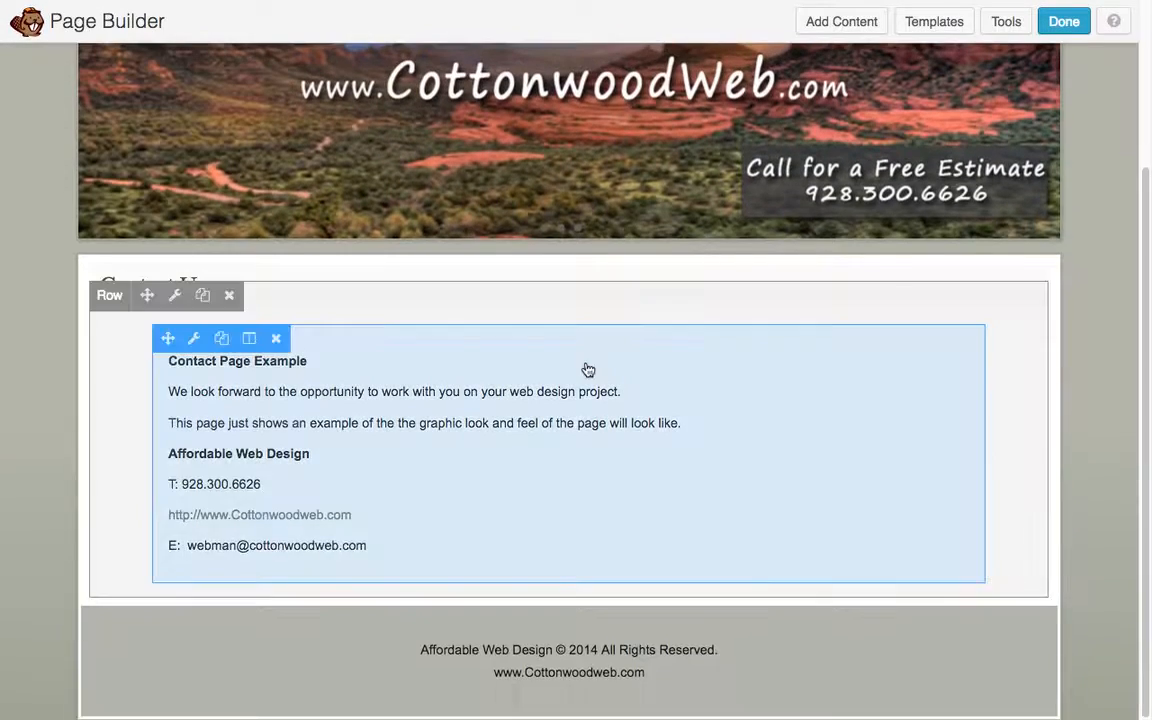
- Open the contact text block for editing and format the "Contact Page Example" line as Heading 1
{"action": "left_click", "coordinate": [497, 449]}
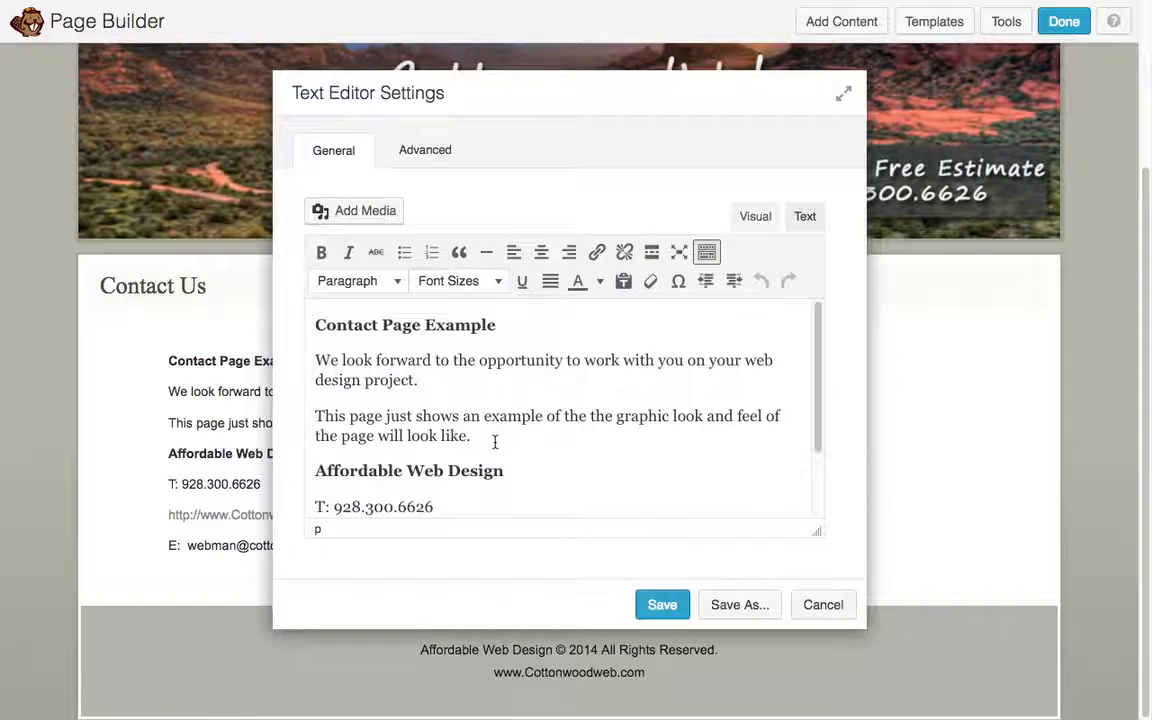
{"action": "left_click", "coordinate": [410, 331]}
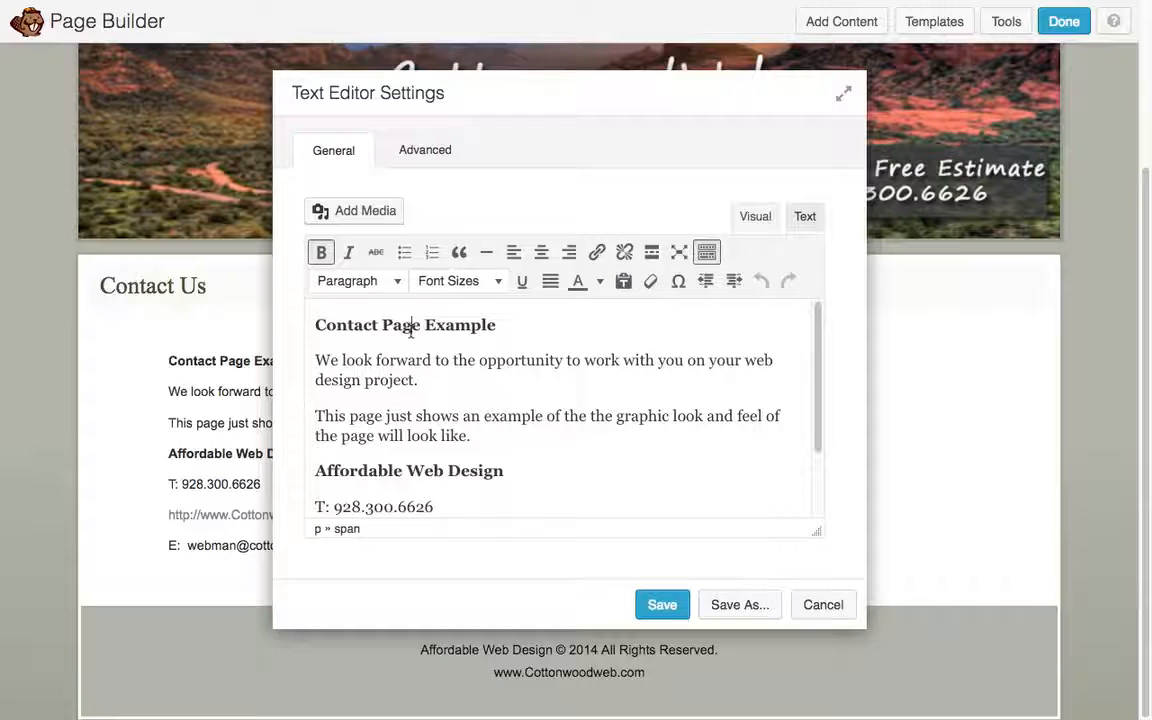
{"action": "left_click", "coordinate": [358, 283]}
{"action": "left_click", "coordinate": [367, 355]}
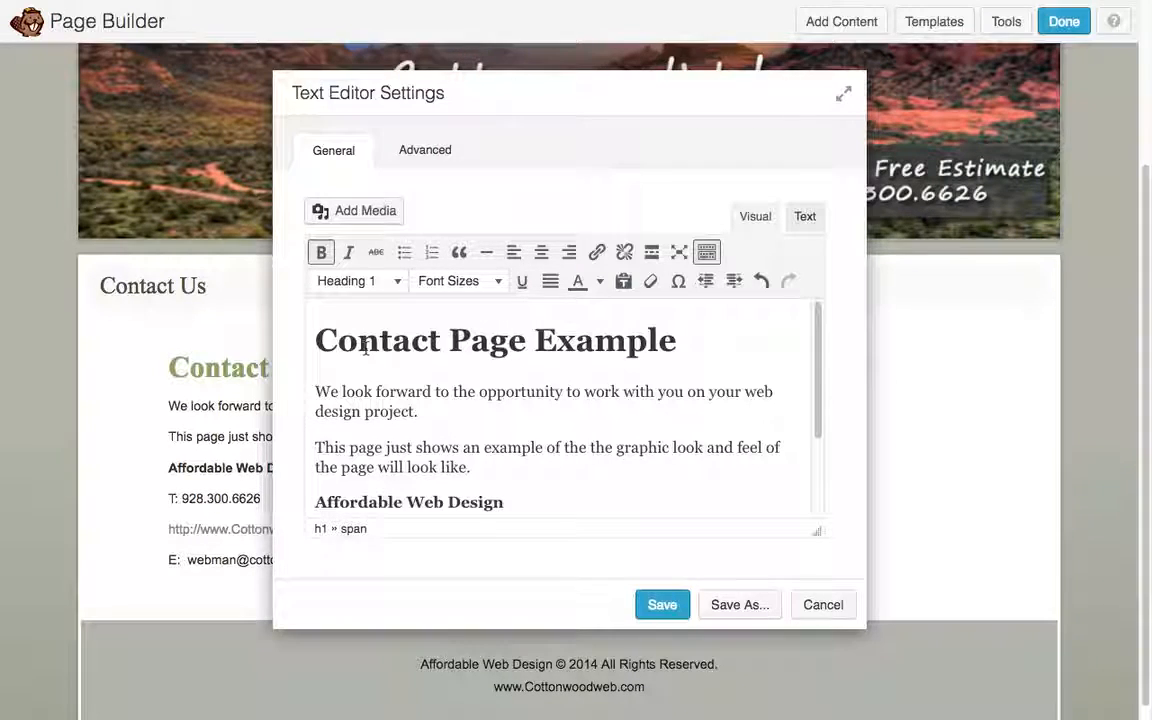
- Hide and restore the second row of formatting tools in the text editor
{"action": "left_click", "coordinate": [706, 251]}
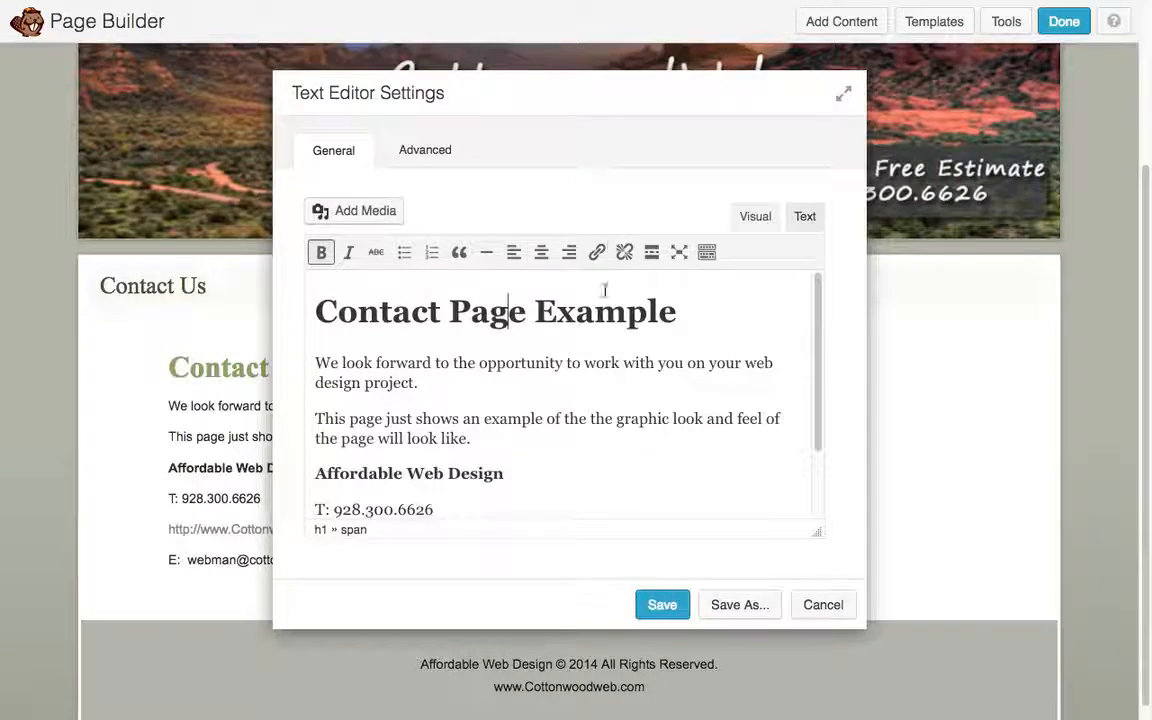
{"action": "left_click", "coordinate": [707, 252]}
{"action": "left_click", "coordinate": [707, 252]}
{"action": "left_click", "coordinate": [707, 252]}
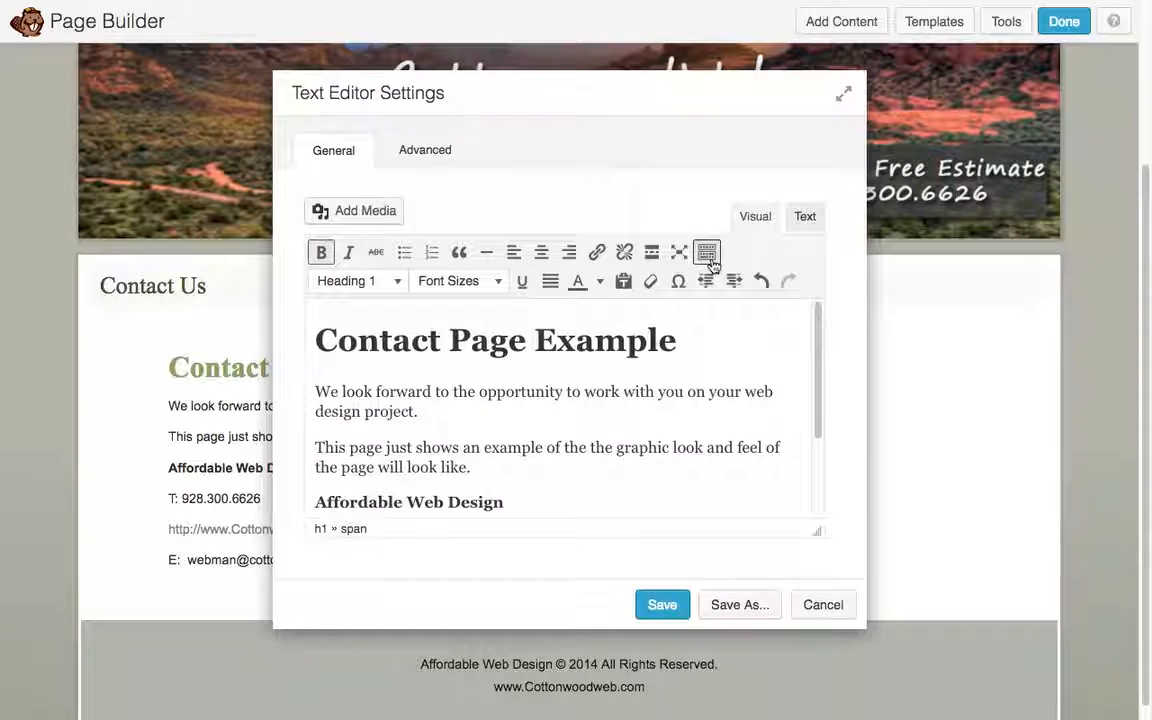
- Colour the word "Page" in the "Contact Page Example" heading red and save the text block
{"action": "left_click", "coordinate": [598, 291]}
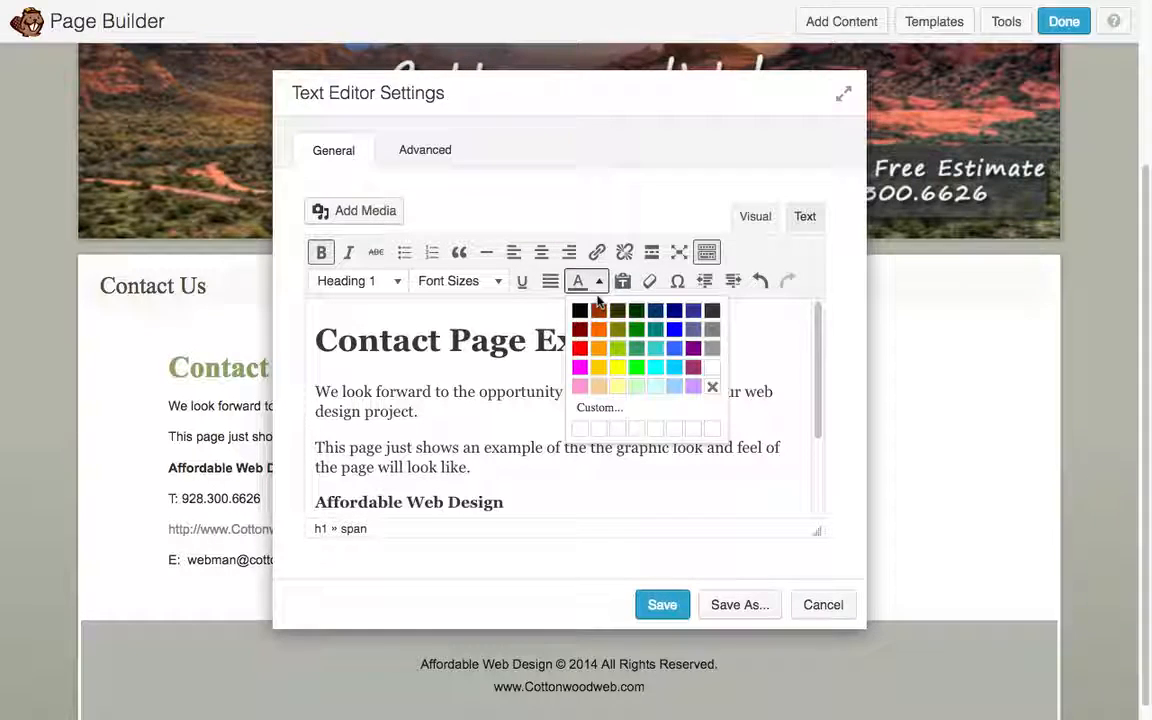
{"action": "left_click", "coordinate": [574, 344]}
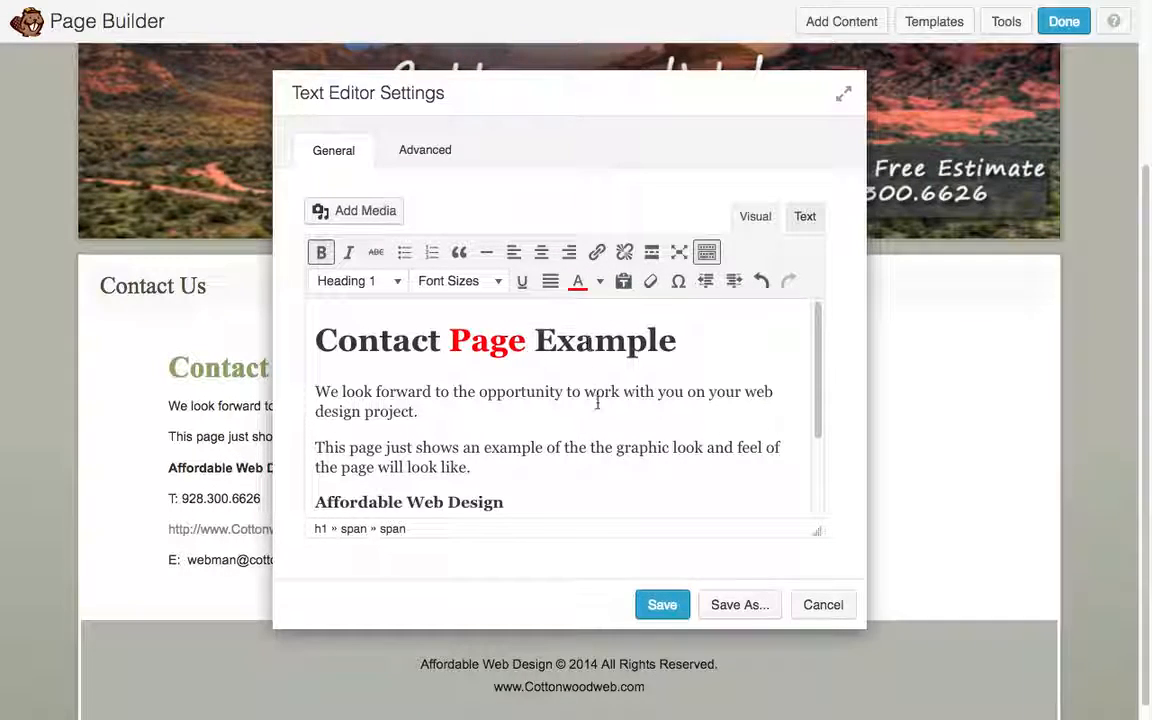
{"action": "left_click", "coordinate": [661, 604]}
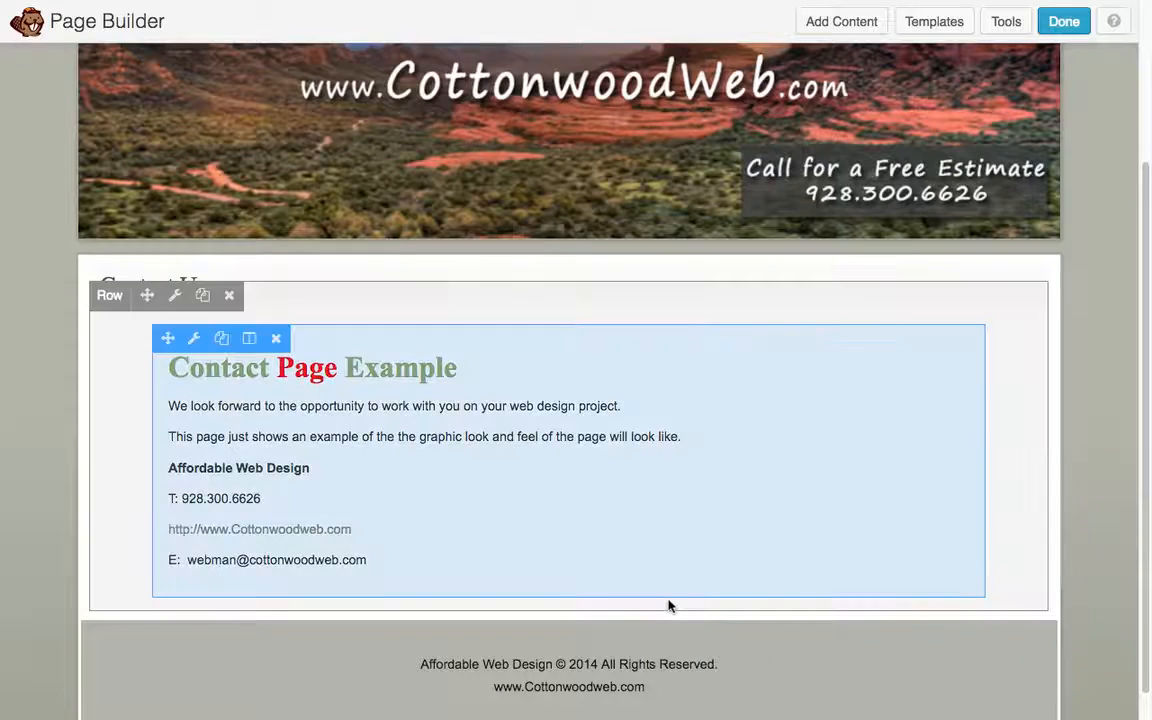
- Publish the Contact Us page changes and check the restyled heading on the live page
{"action": "scroll", "coordinate": [669, 604], "scroll_direction": "up", "scroll_amount": 1}
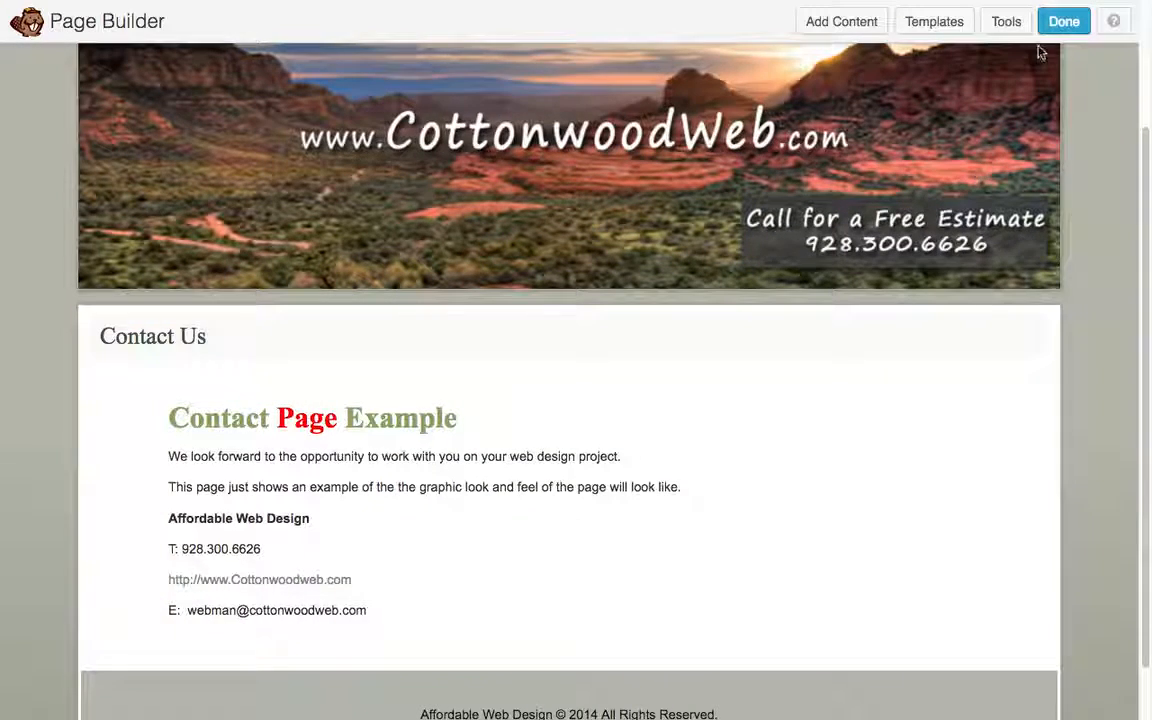
{"action": "left_click", "coordinate": [1064, 20]}
{"action": "left_click", "coordinate": [600, 307]}
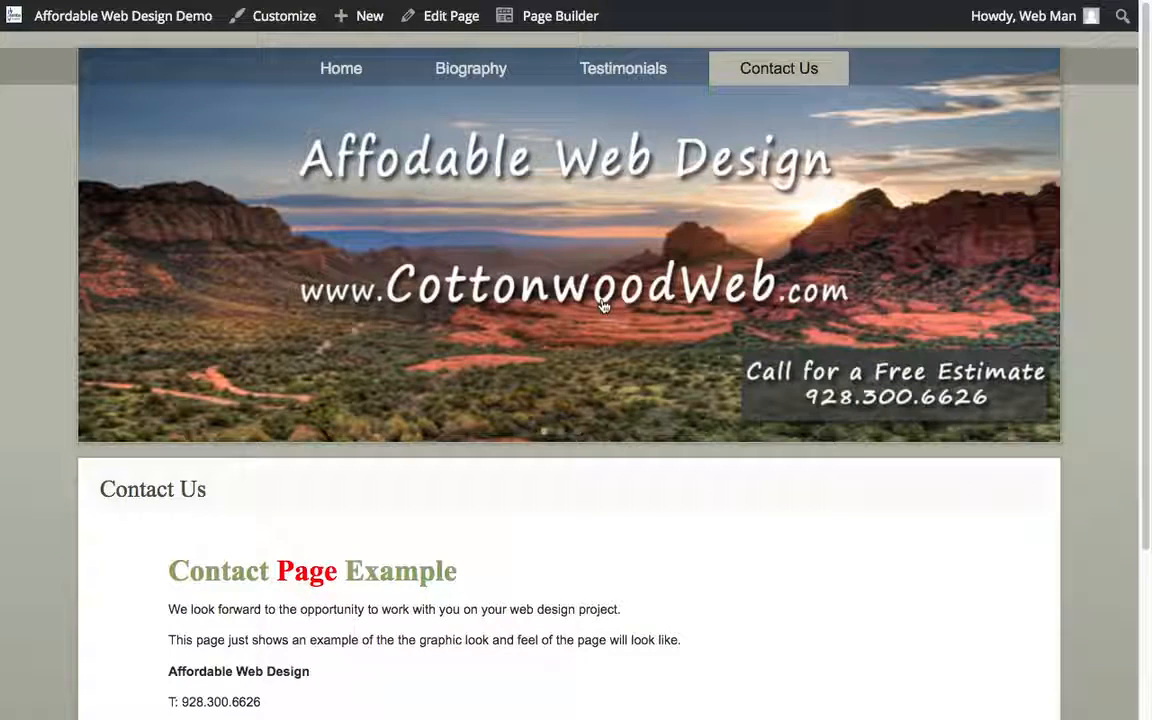
{"action": "scroll", "coordinate": [540, 468], "scroll_direction": "down", "scroll_amount": 3}
{"action": "scroll", "coordinate": [540, 468], "scroll_direction": "up", "scroll_amount": 3}
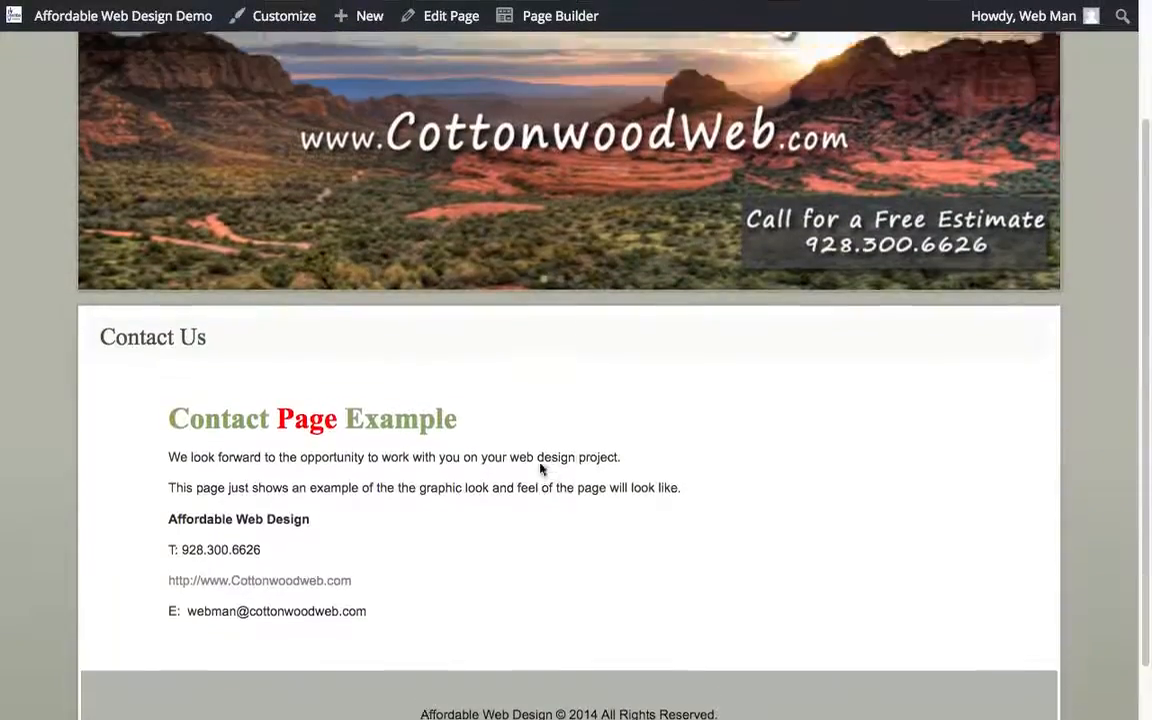
{"action": "scroll", "coordinate": [540, 468], "scroll_direction": "down", "scroll_amount": 2}
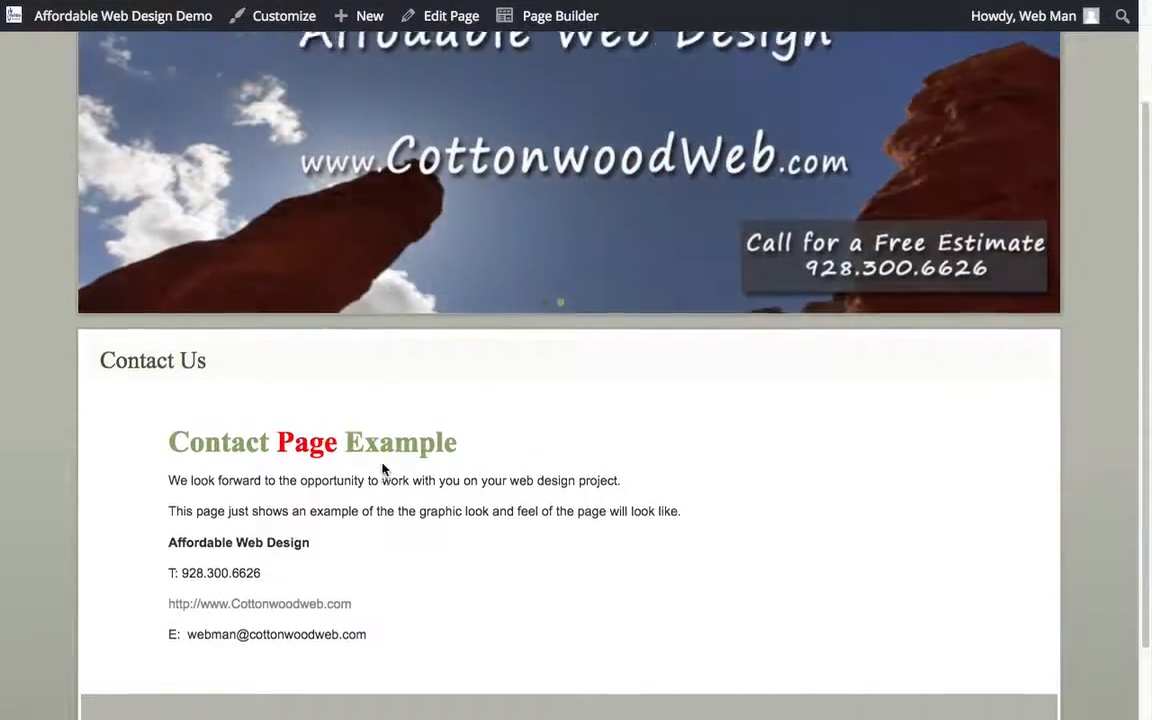
{"action": "scroll", "coordinate": [383, 470], "scroll_direction": "up", "scroll_amount": 2}
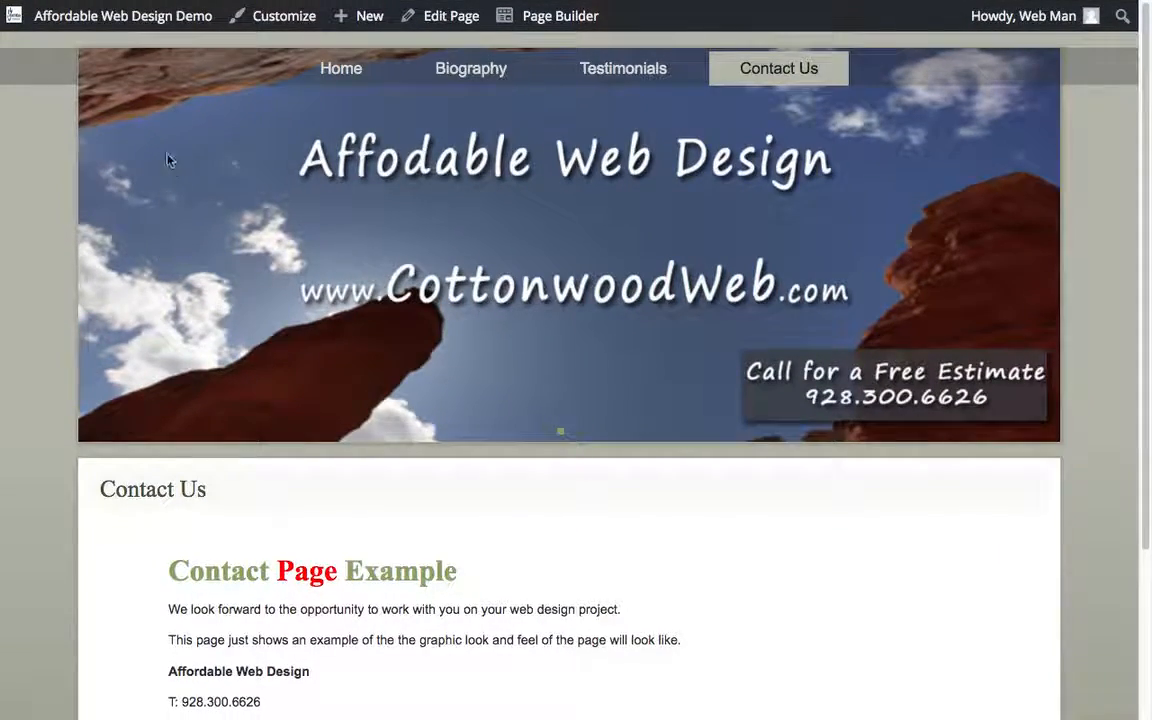
- View the list of all pages in the site dashboard and return to the live home page
{"action": "left_click", "coordinate": [122, 22]}
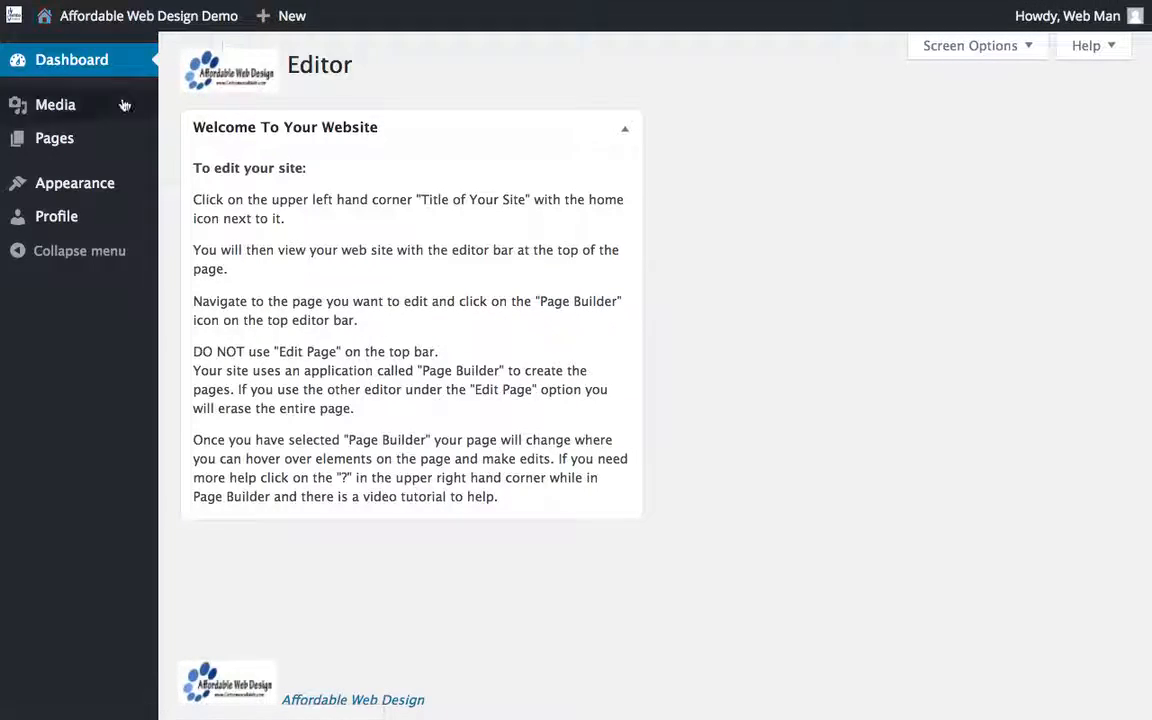
{"action": "left_click", "coordinate": [66, 144]}
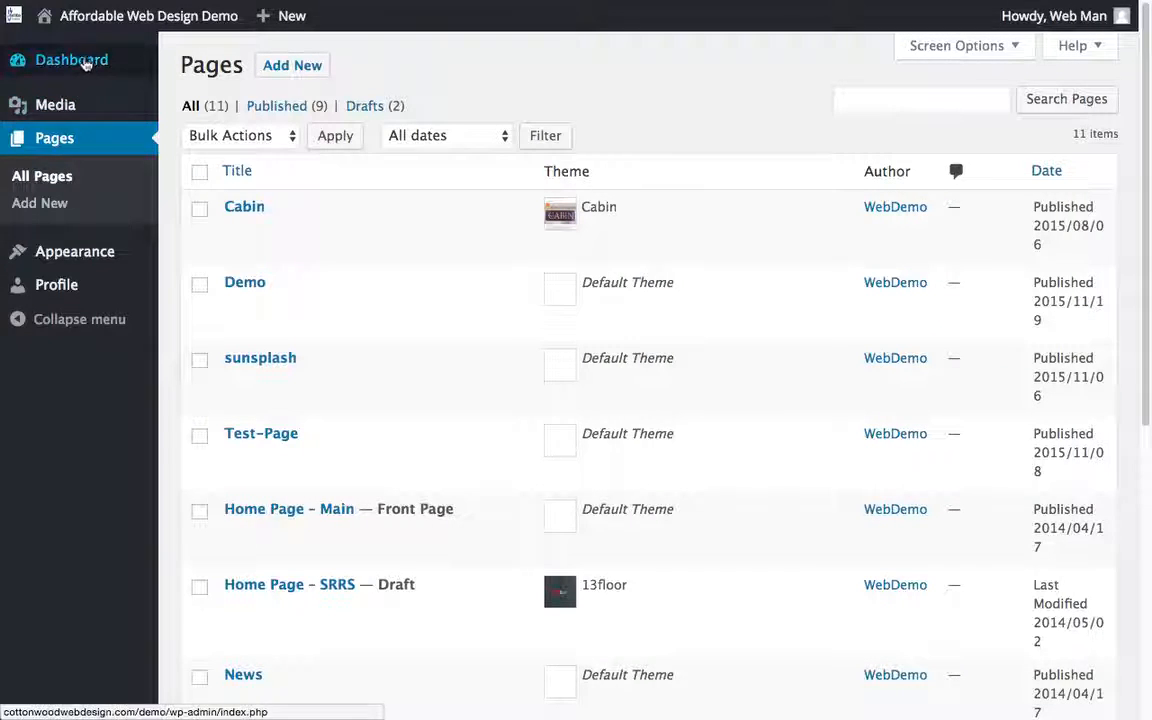
{"action": "mouse_move", "coordinate": [113, 20]}
{"action": "left_click", "coordinate": [96, 50]}
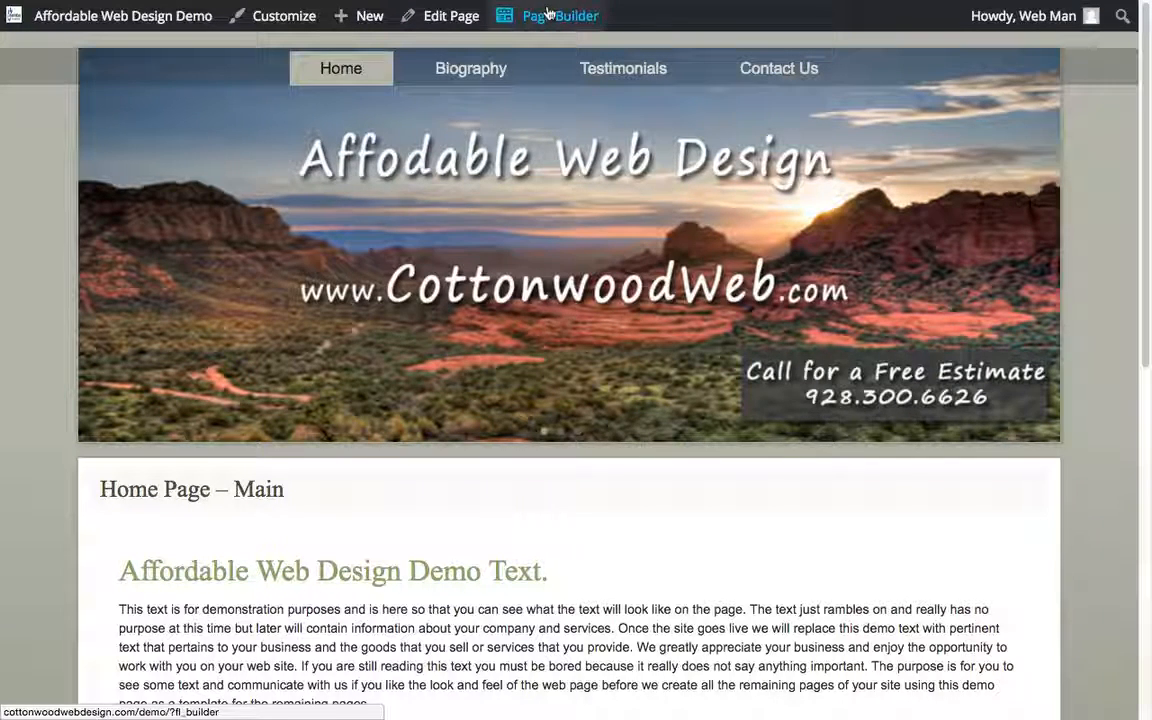
- Look over the published home page from the header banner down to the footer
{"action": "mouse_move", "coordinate": [430, 22]}
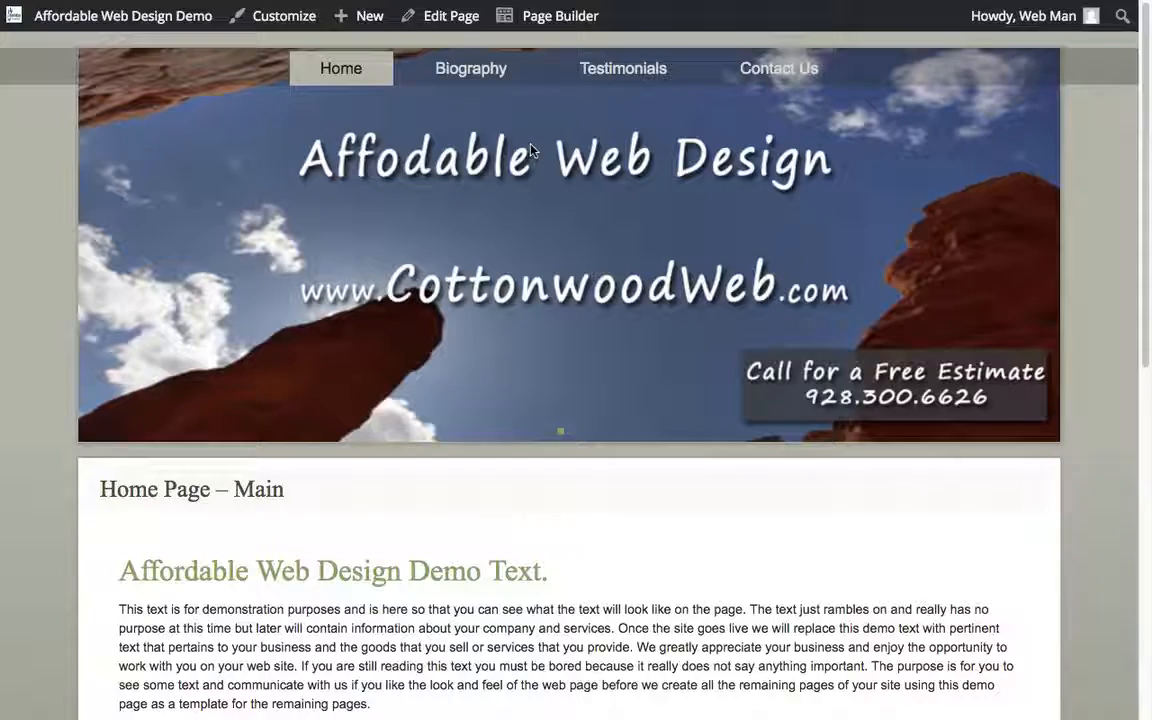
{"action": "scroll", "coordinate": [522, 308], "scroll_direction": "down", "scroll_amount": 7}
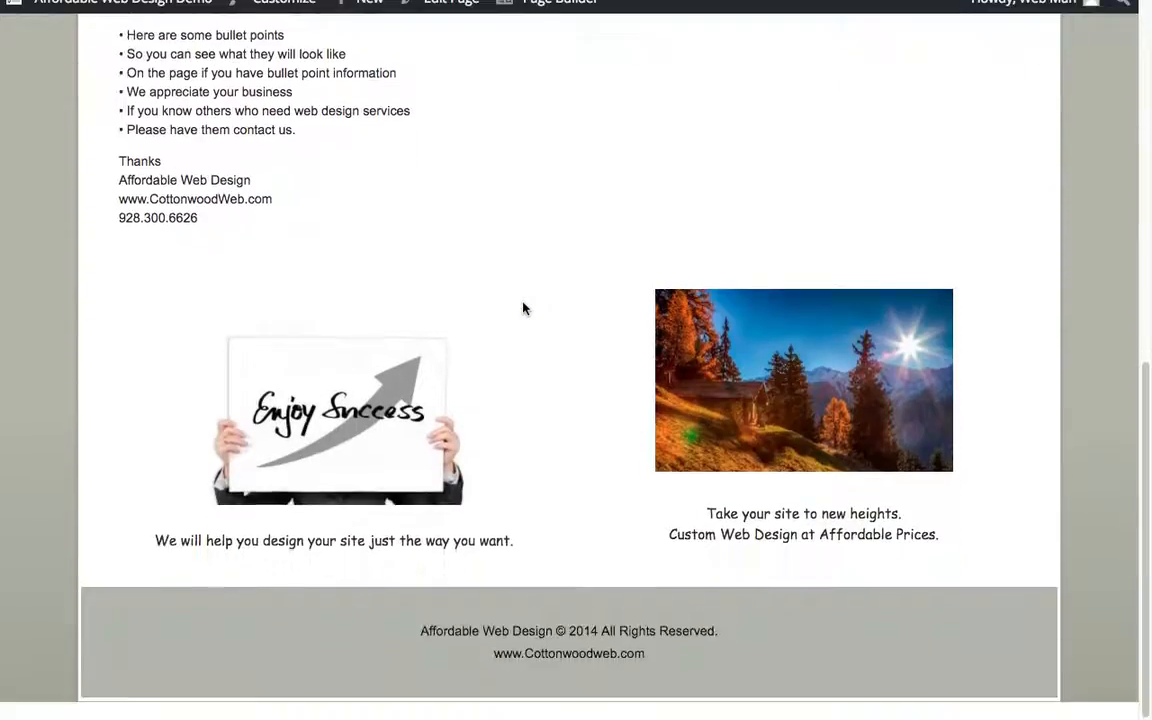
{"action": "scroll", "coordinate": [522, 308], "scroll_direction": "up", "scroll_amount": 8}
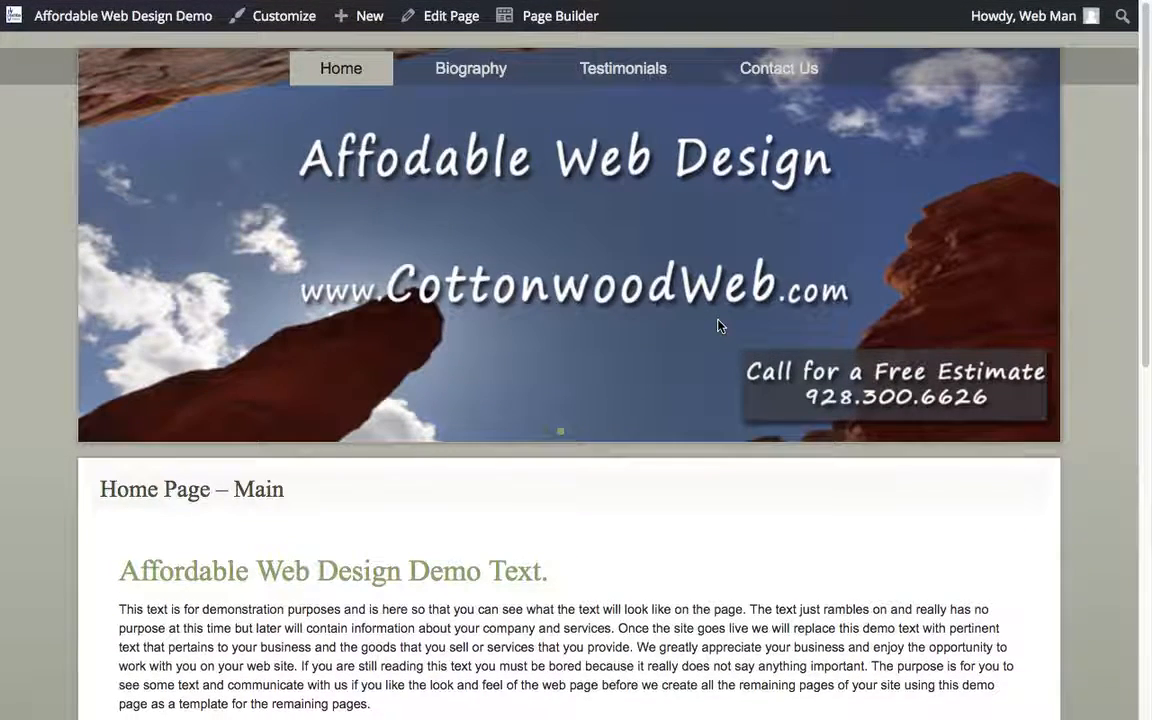
{"action": "scroll", "coordinate": [718, 326], "scroll_direction": "down", "scroll_amount": 1}
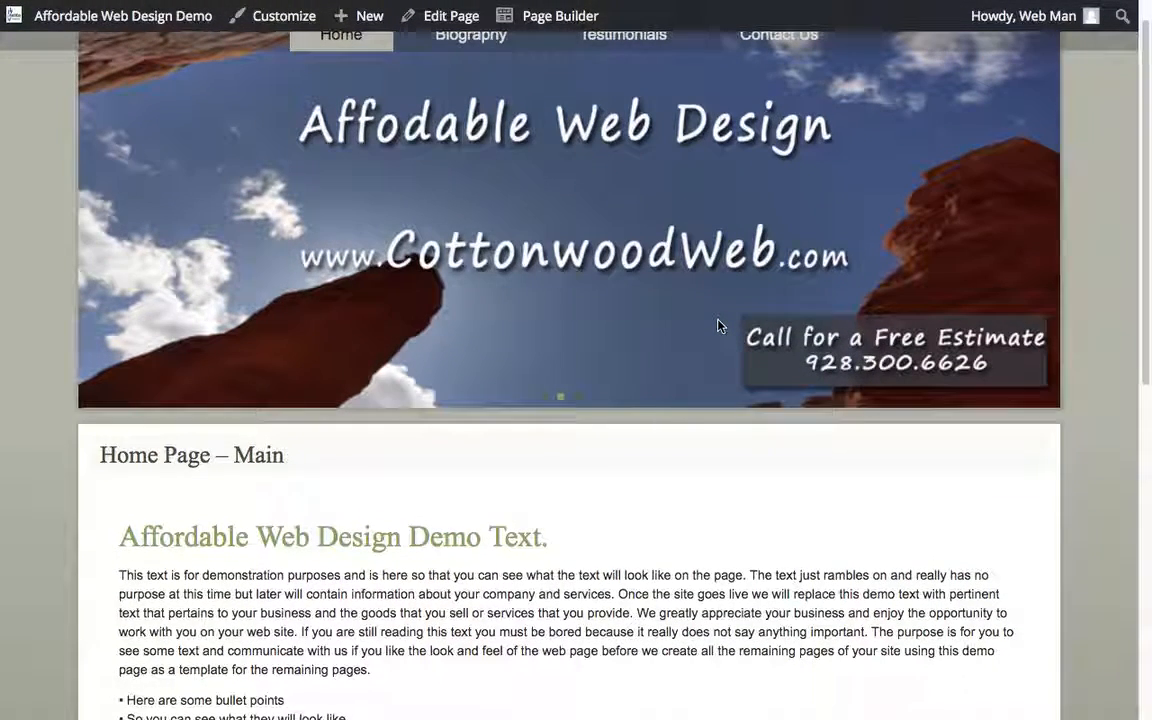